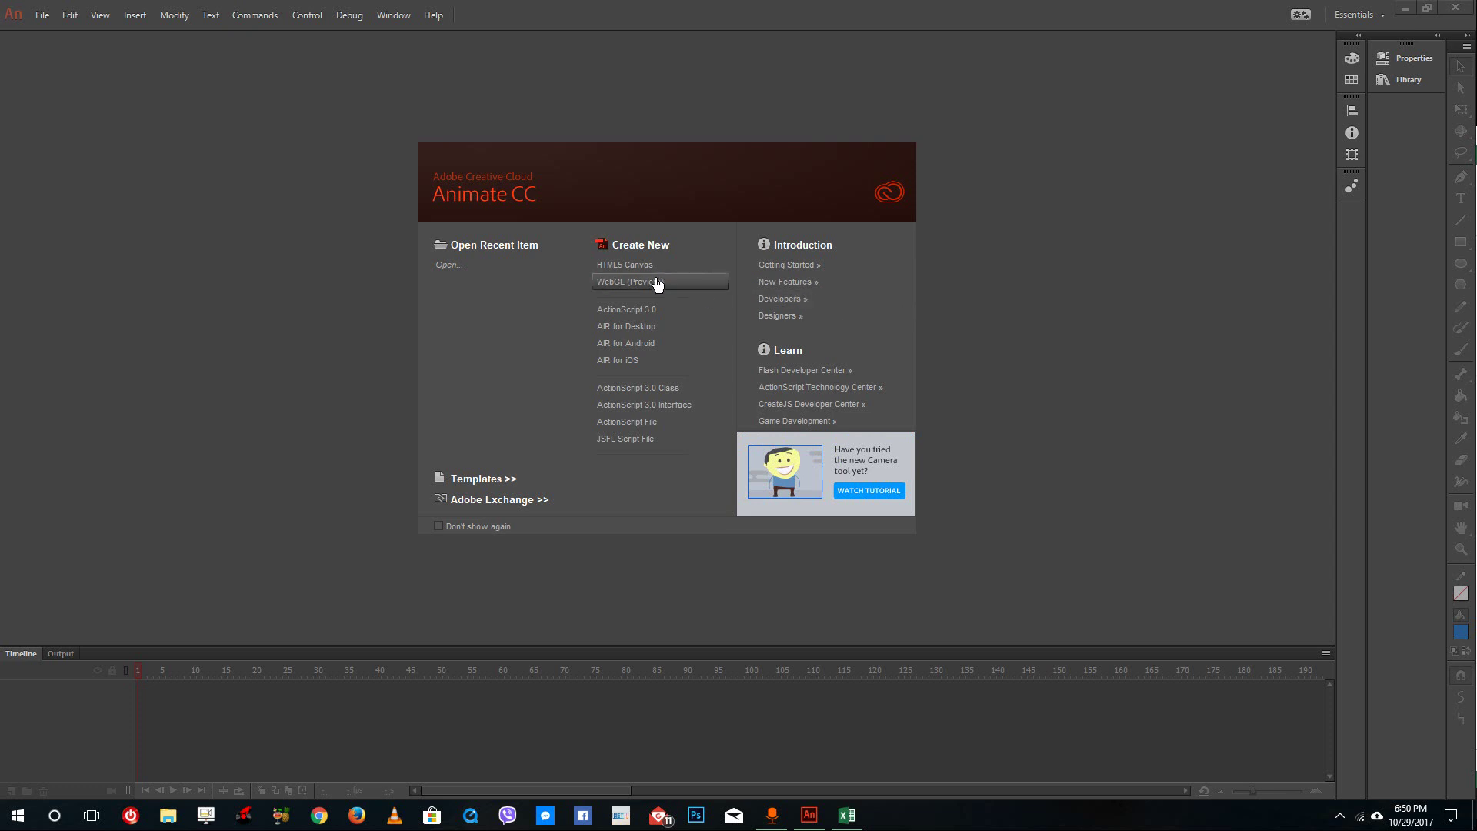
Create a new ActionScript 3.0 document from the Welcome screen.
left_click(641, 312)
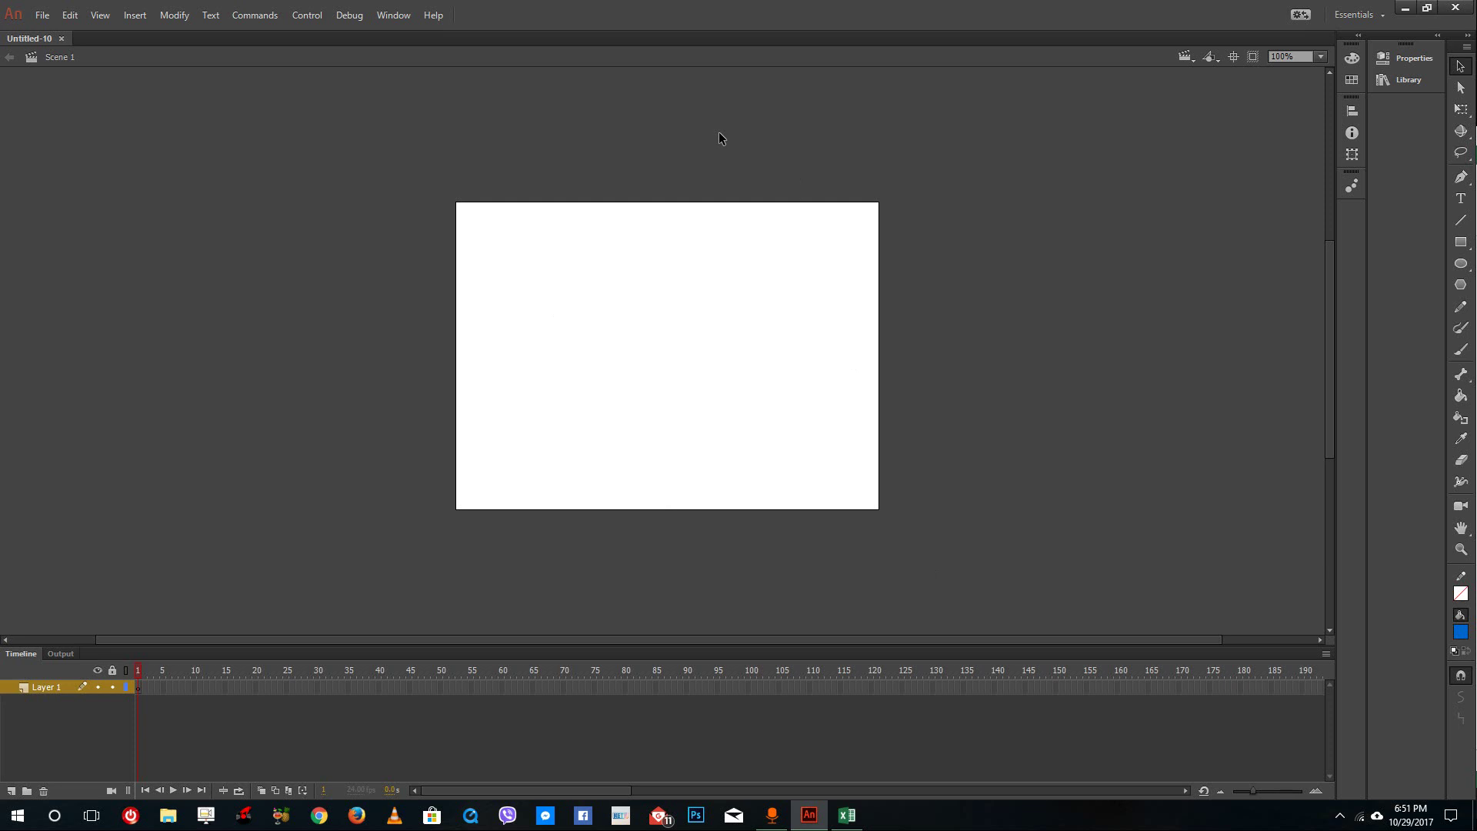
Reset the Essentials workspace layout and confirm the reset.
left_click(401, 15)
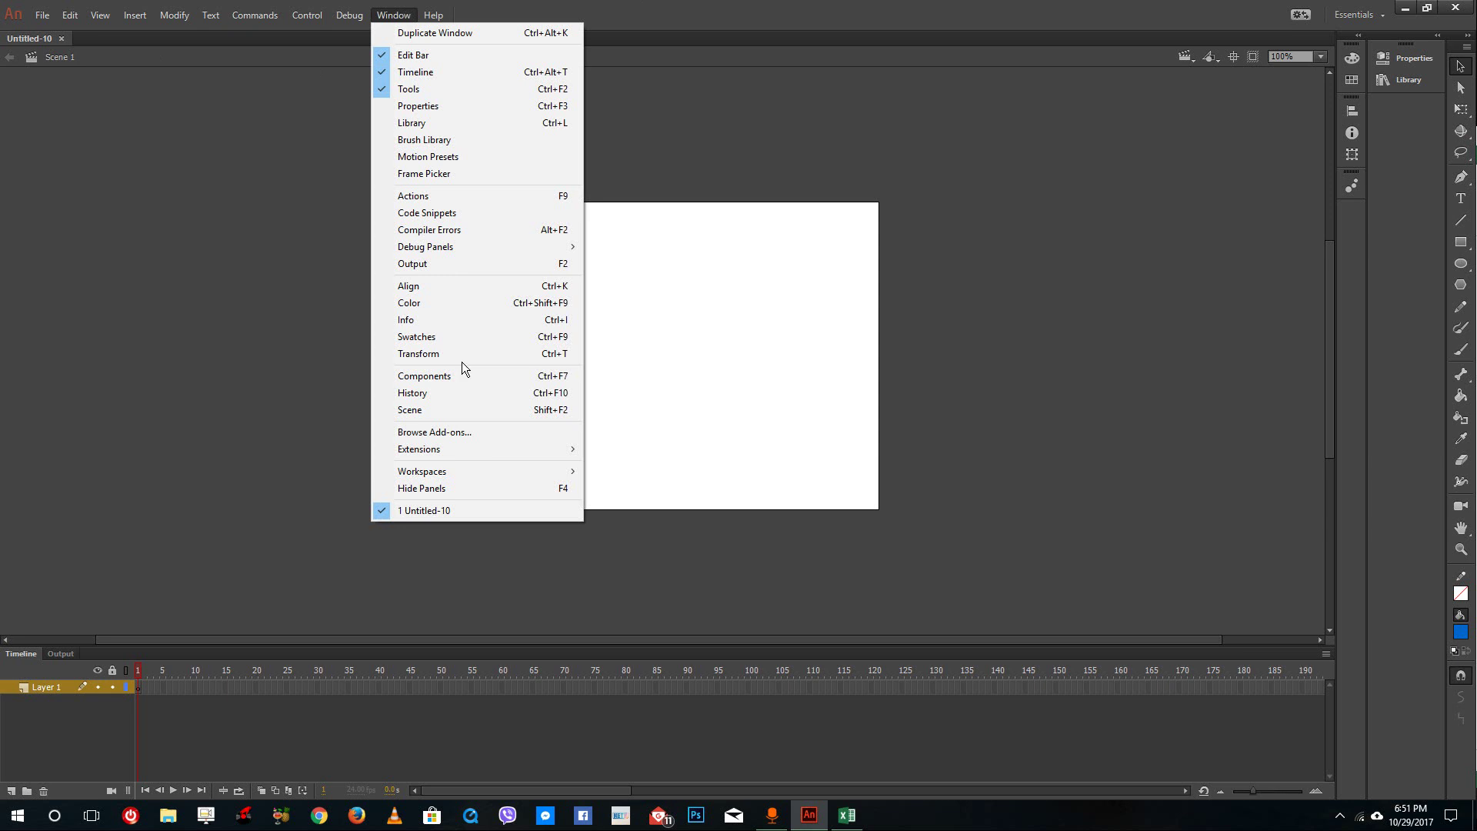
mouse_move(438, 473)
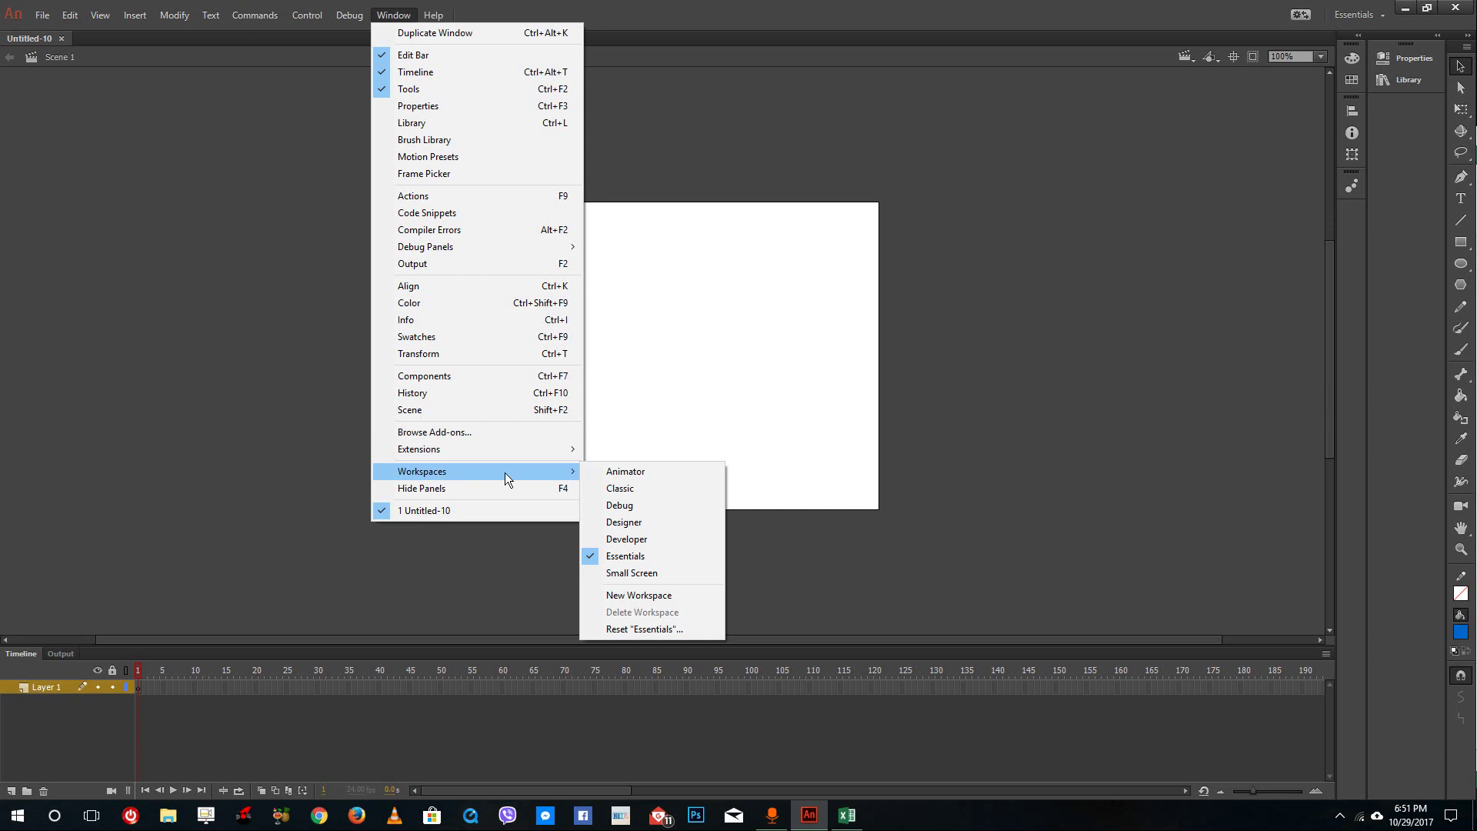
left_click(645, 628)
left_click(792, 424)
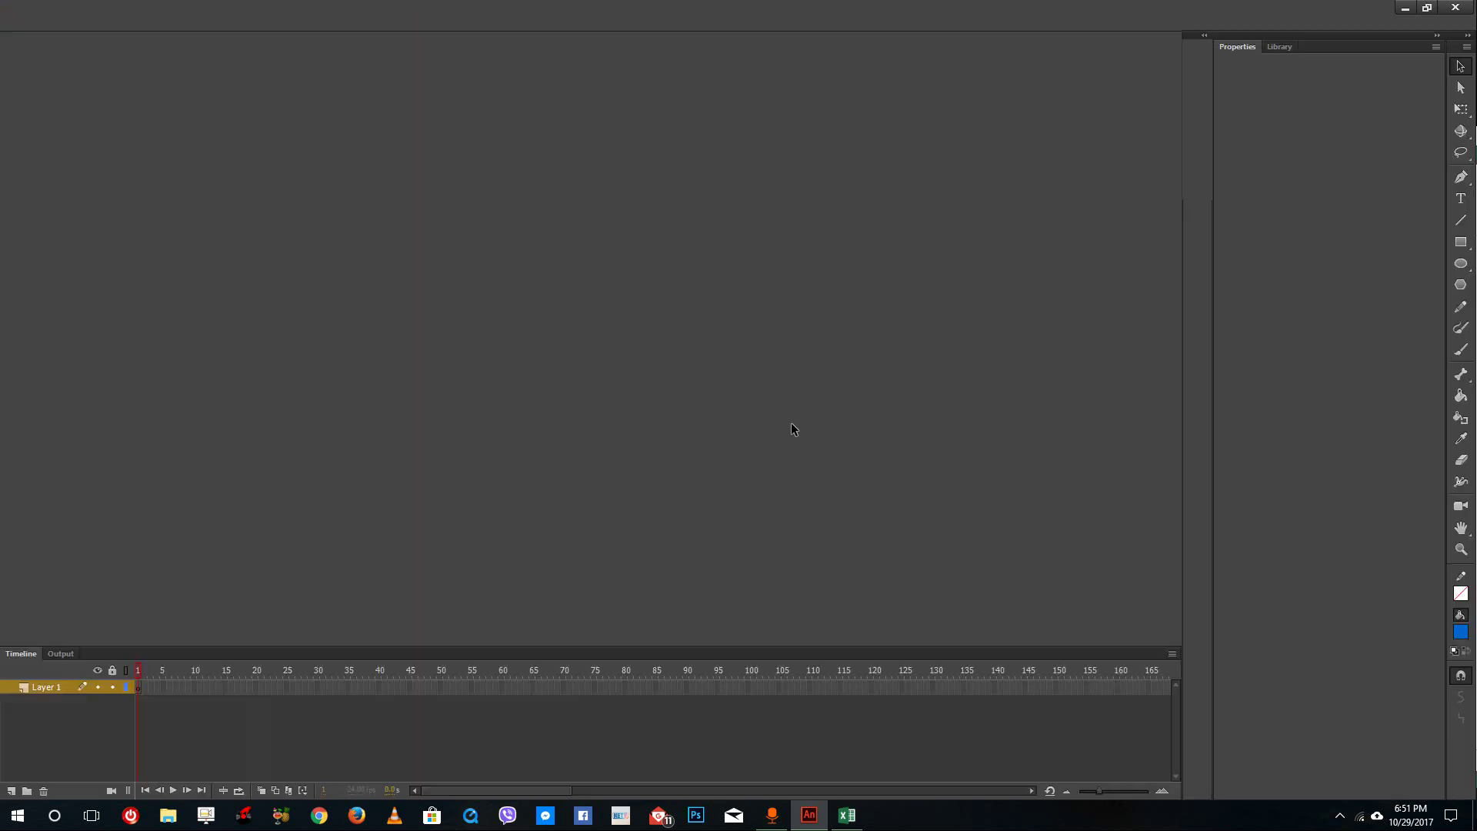
Switch to the Animator workspace layout.
left_click(393, 15)
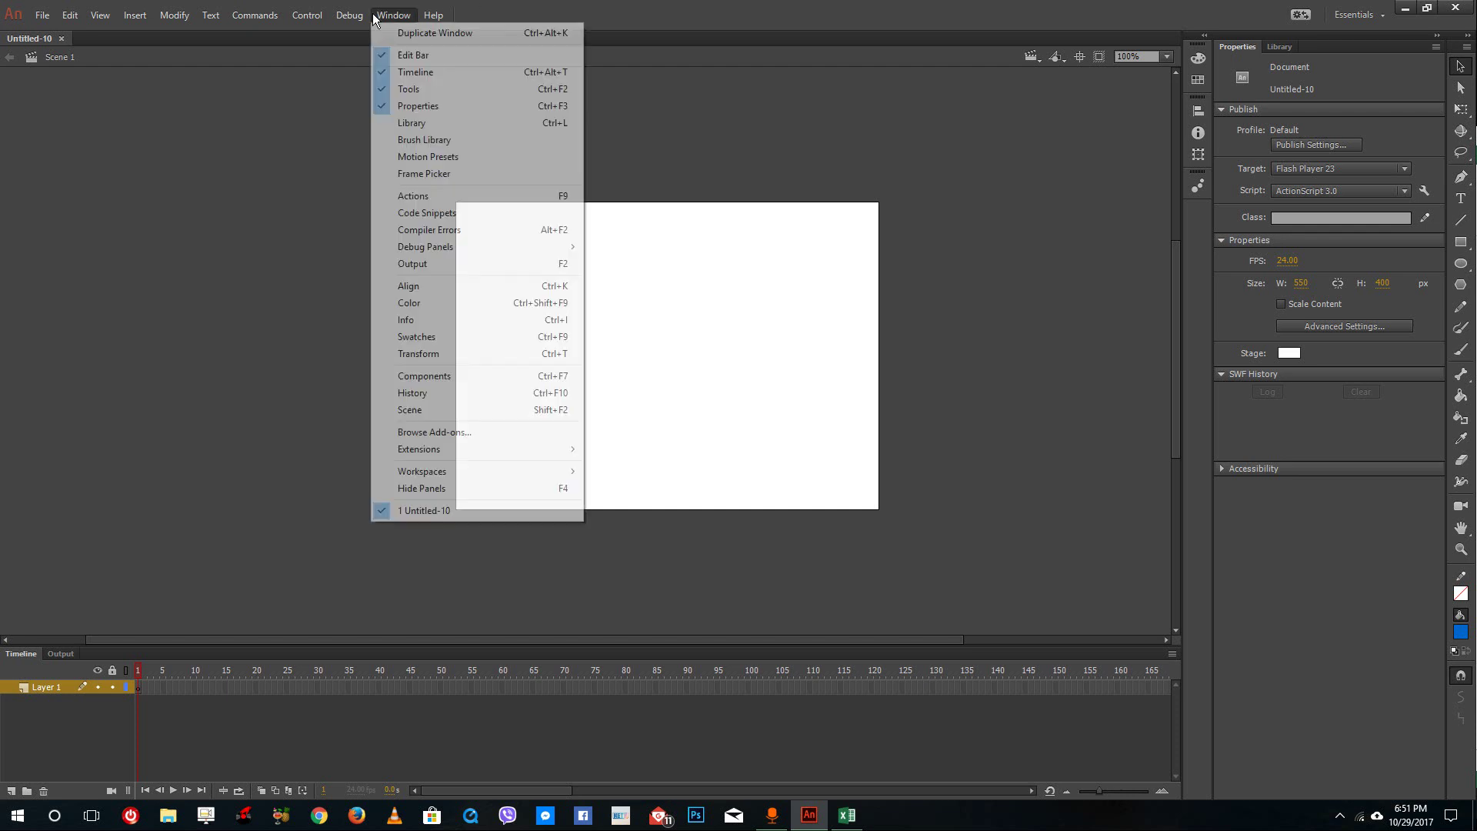
mouse_move(460, 474)
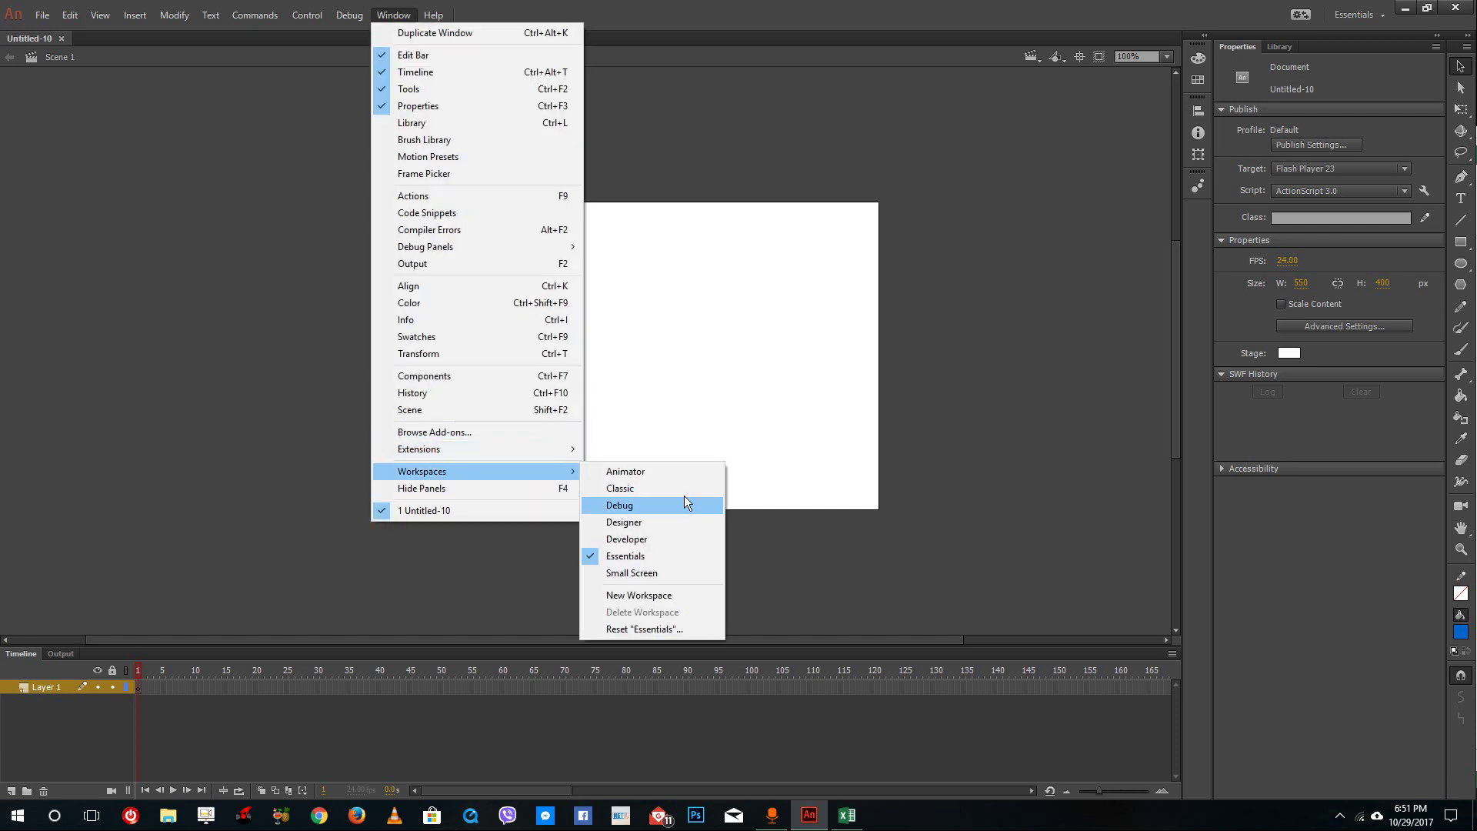
left_click(668, 471)
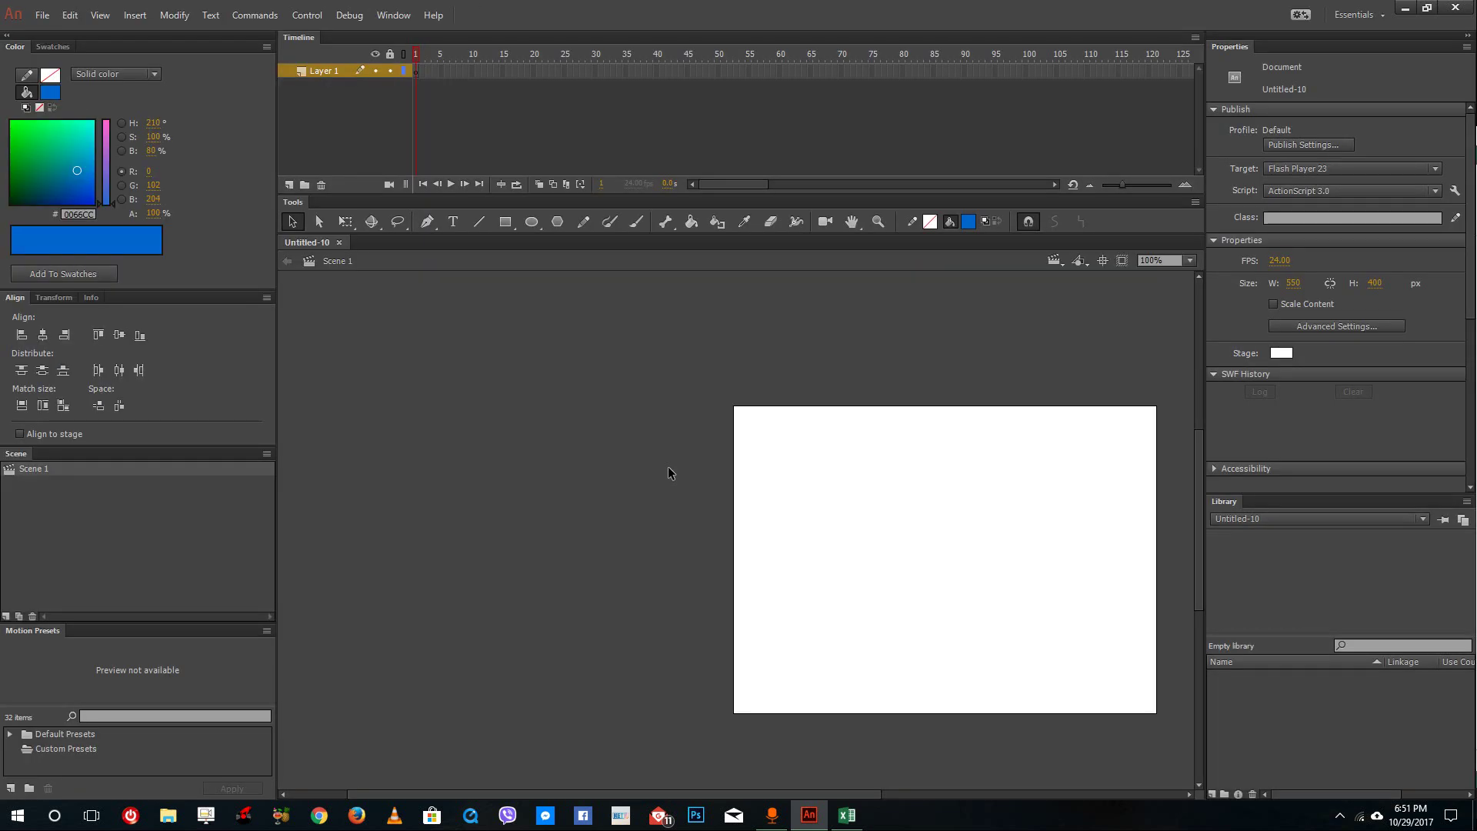
left_click(380, 22)
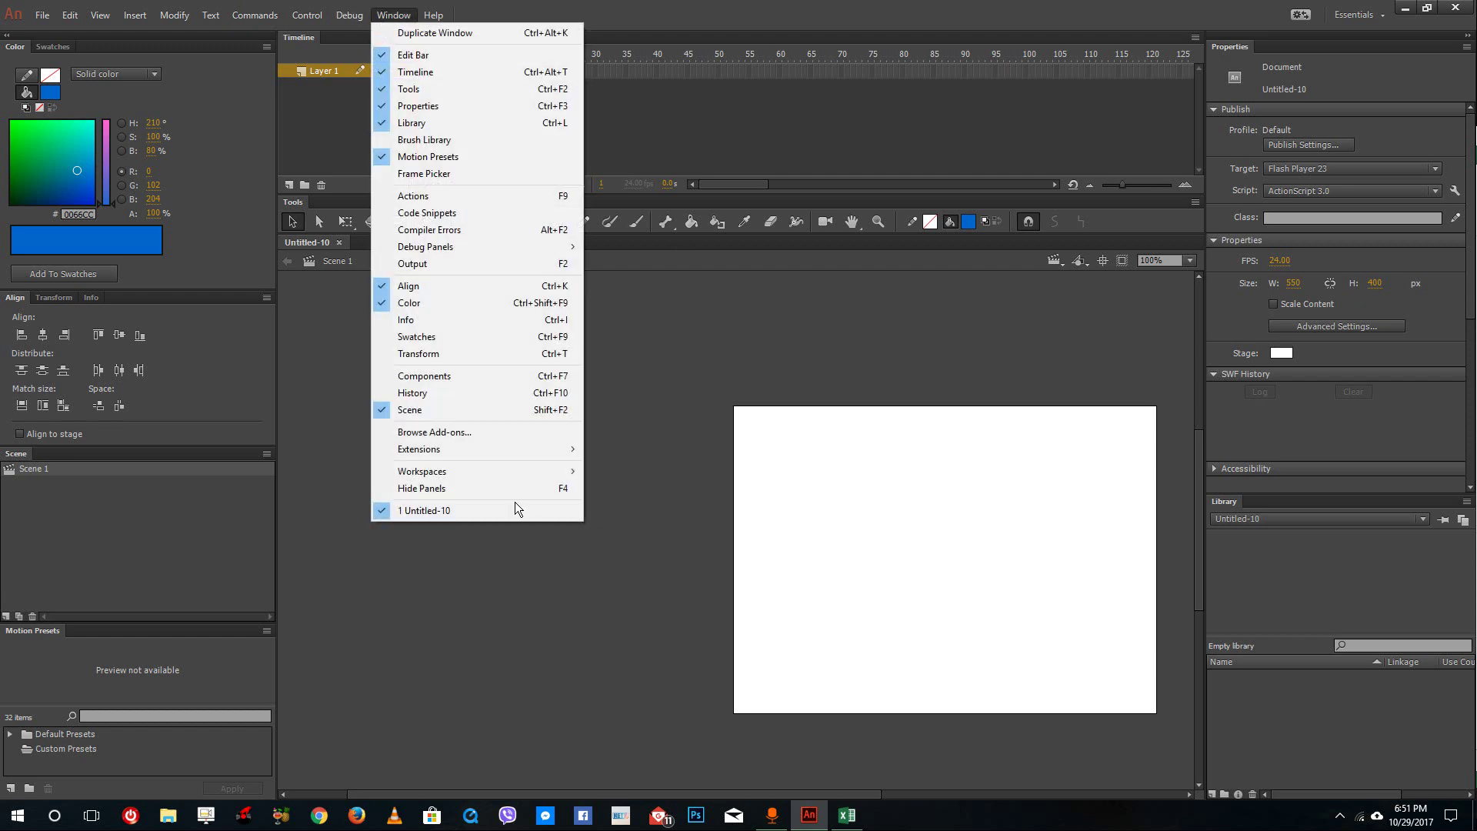
mouse_move(506, 455)
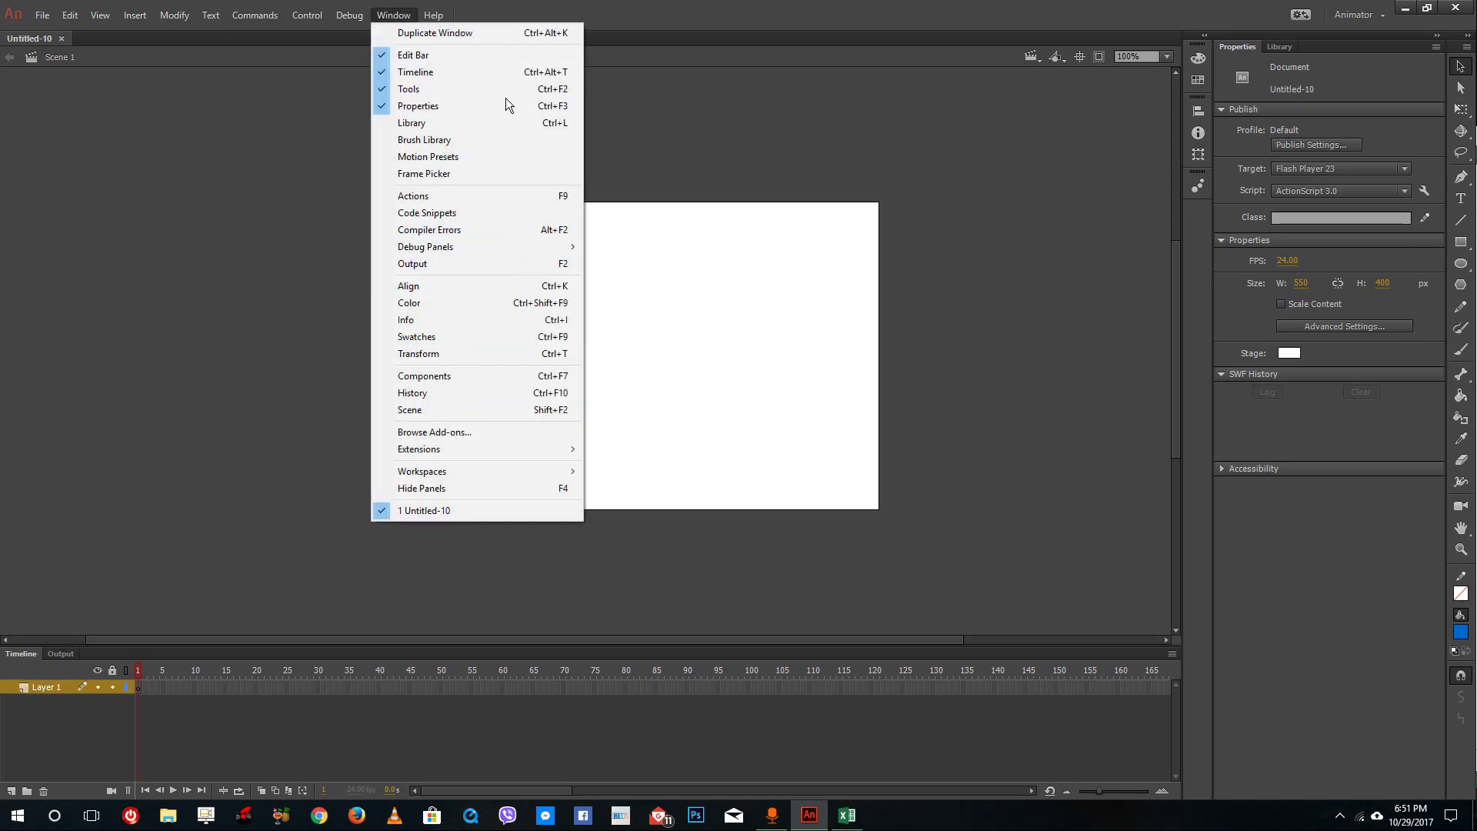
mouse_move(477, 468)
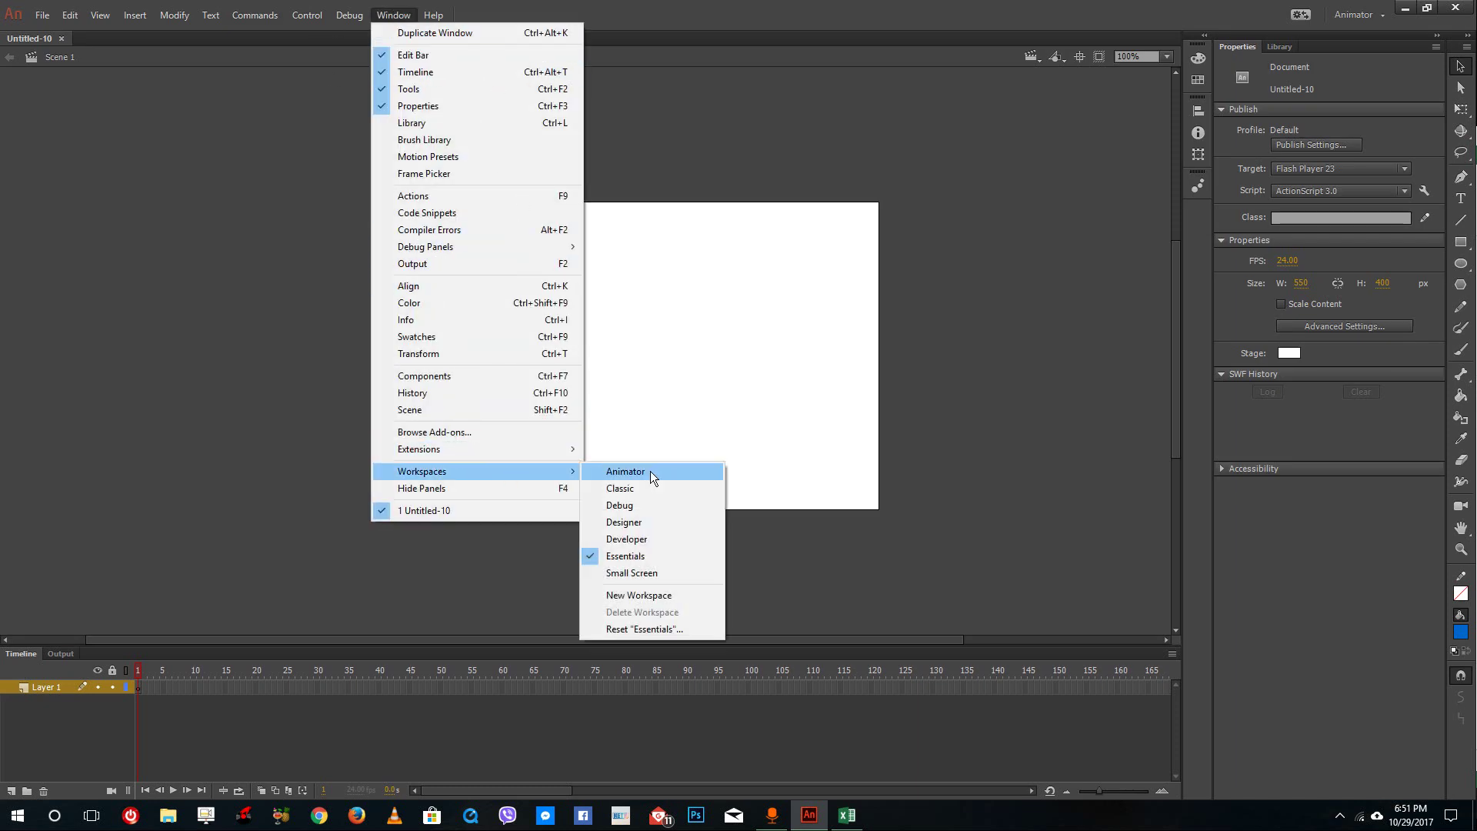
In the Developer workspace, place a User Interface Button on the stage, then delete it.
left_click(650, 541)
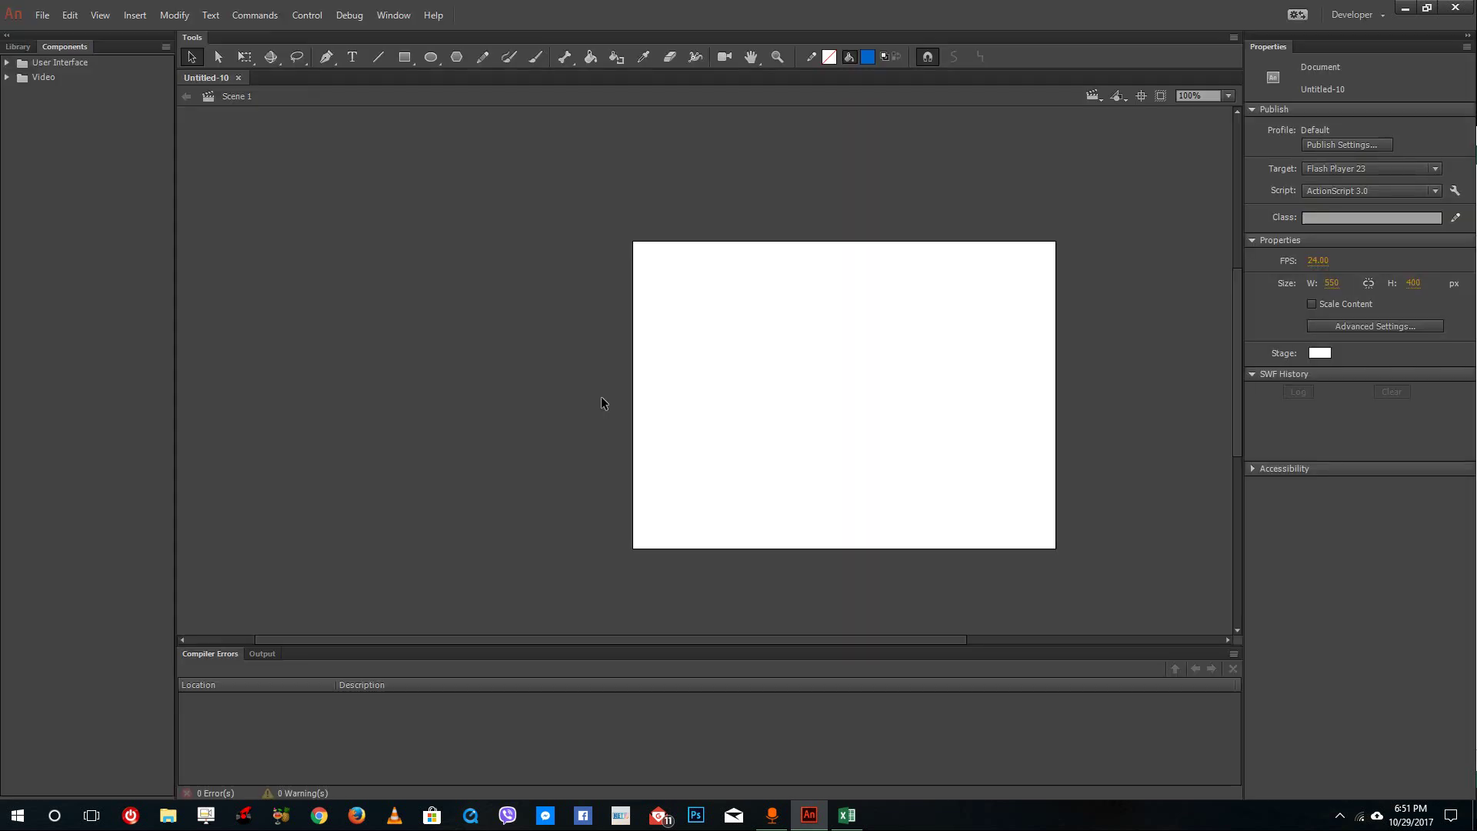
left_click(8, 64)
left_click_drag(35, 79, 794, 424)
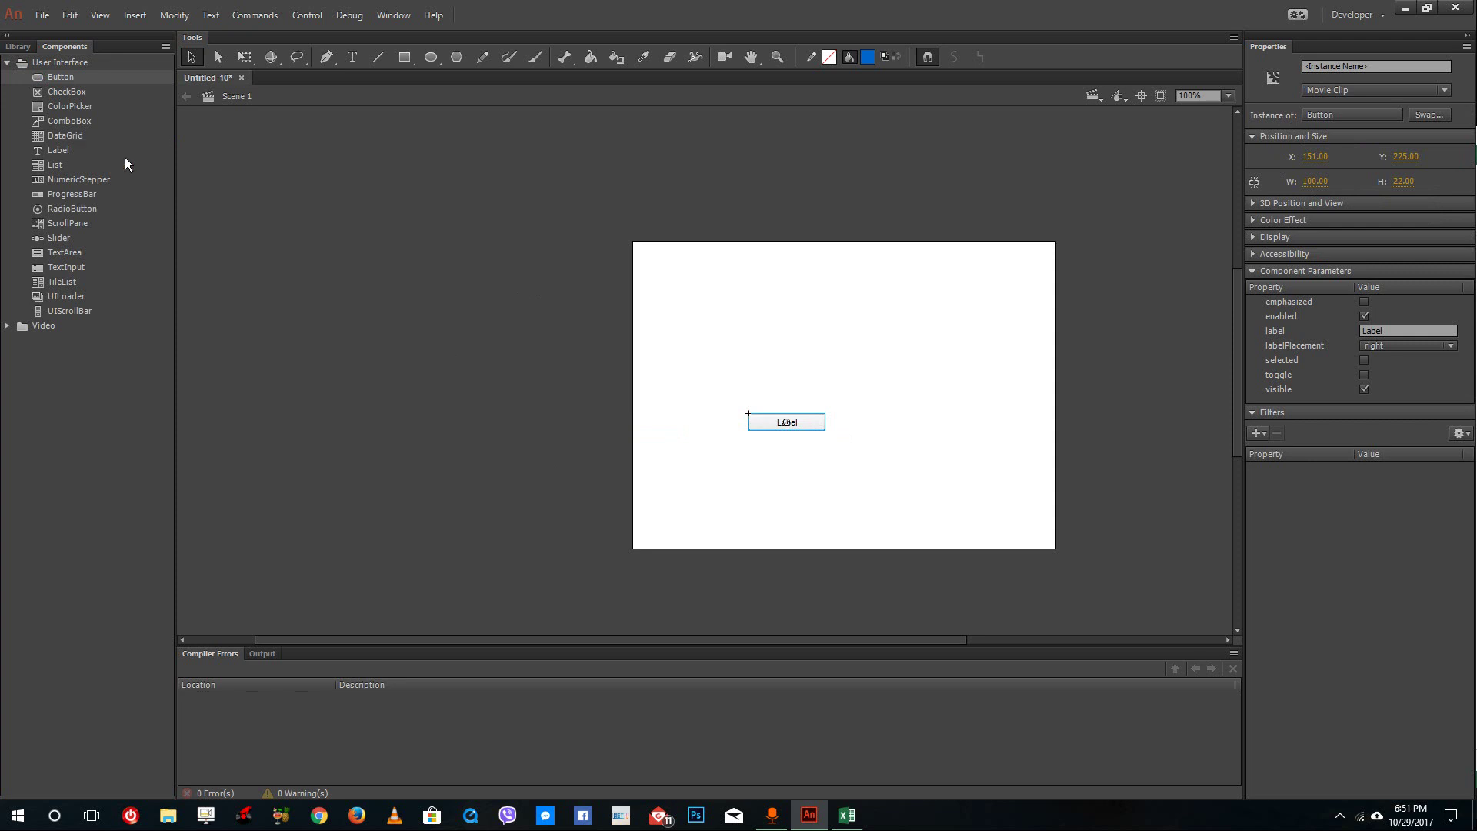
key("Delete")
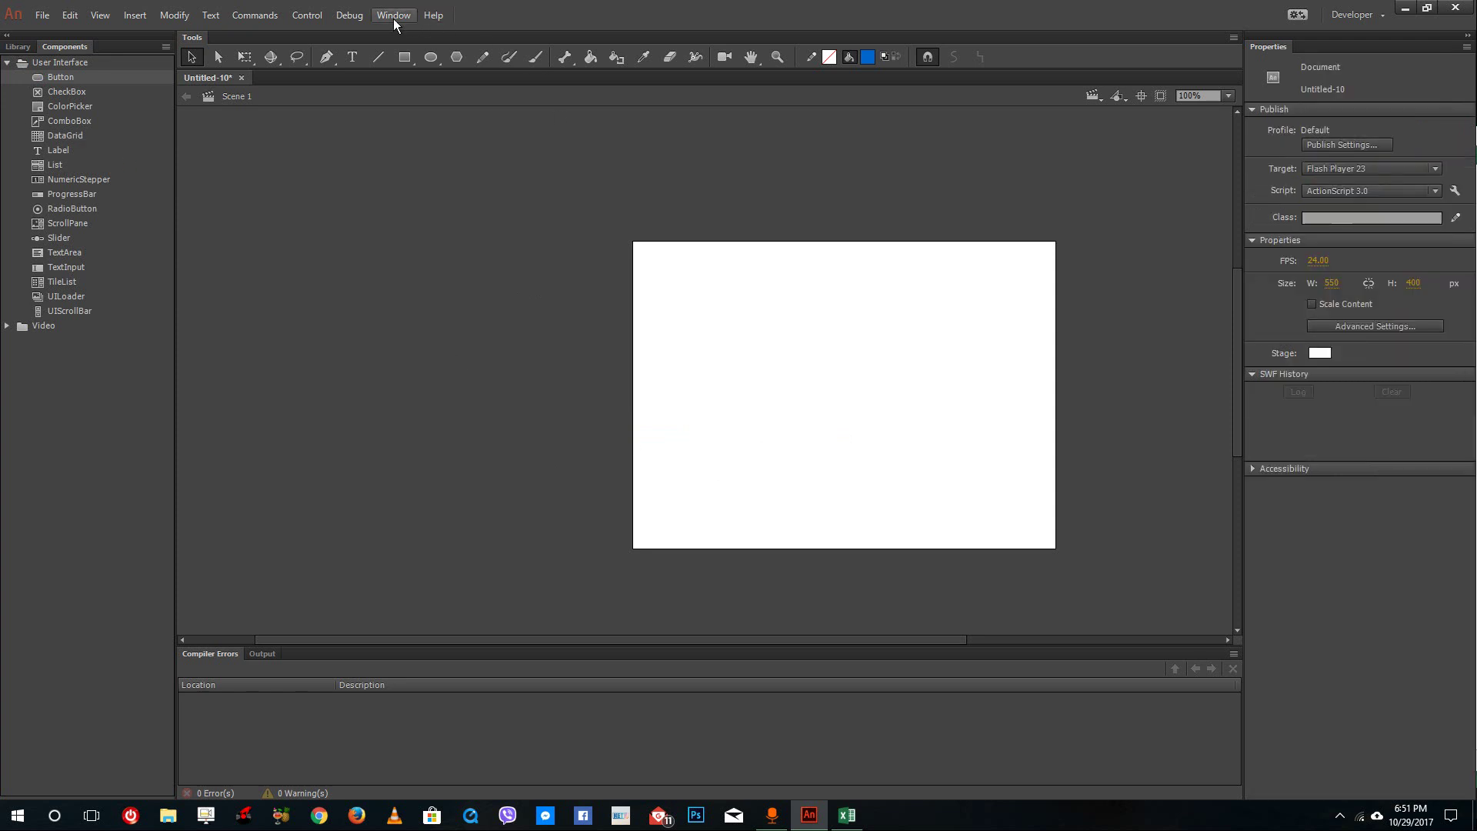
Switch back to the Essentials workspace layout.
left_click(394, 20)
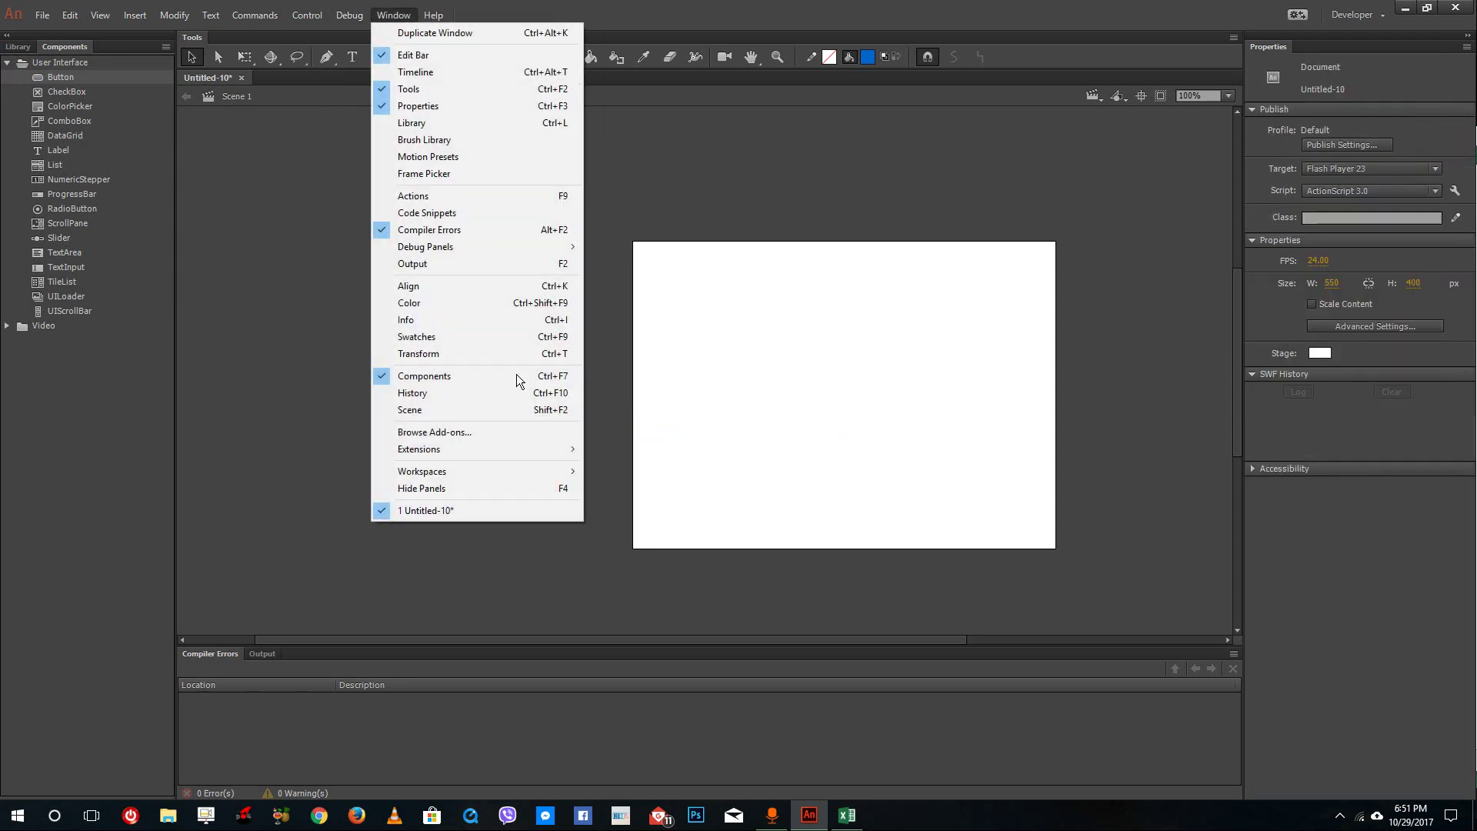
mouse_move(509, 471)
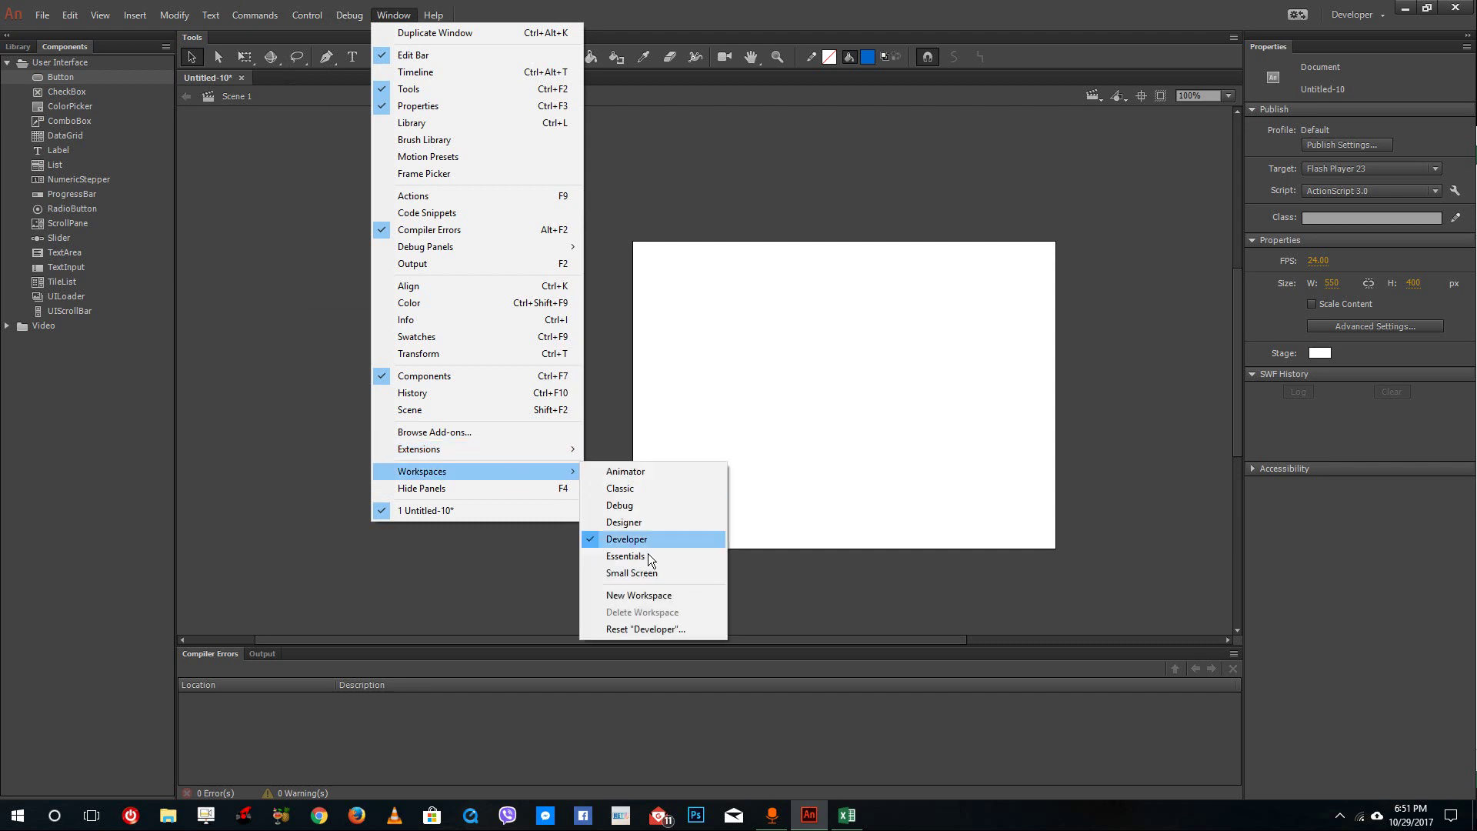
left_click(647, 557)
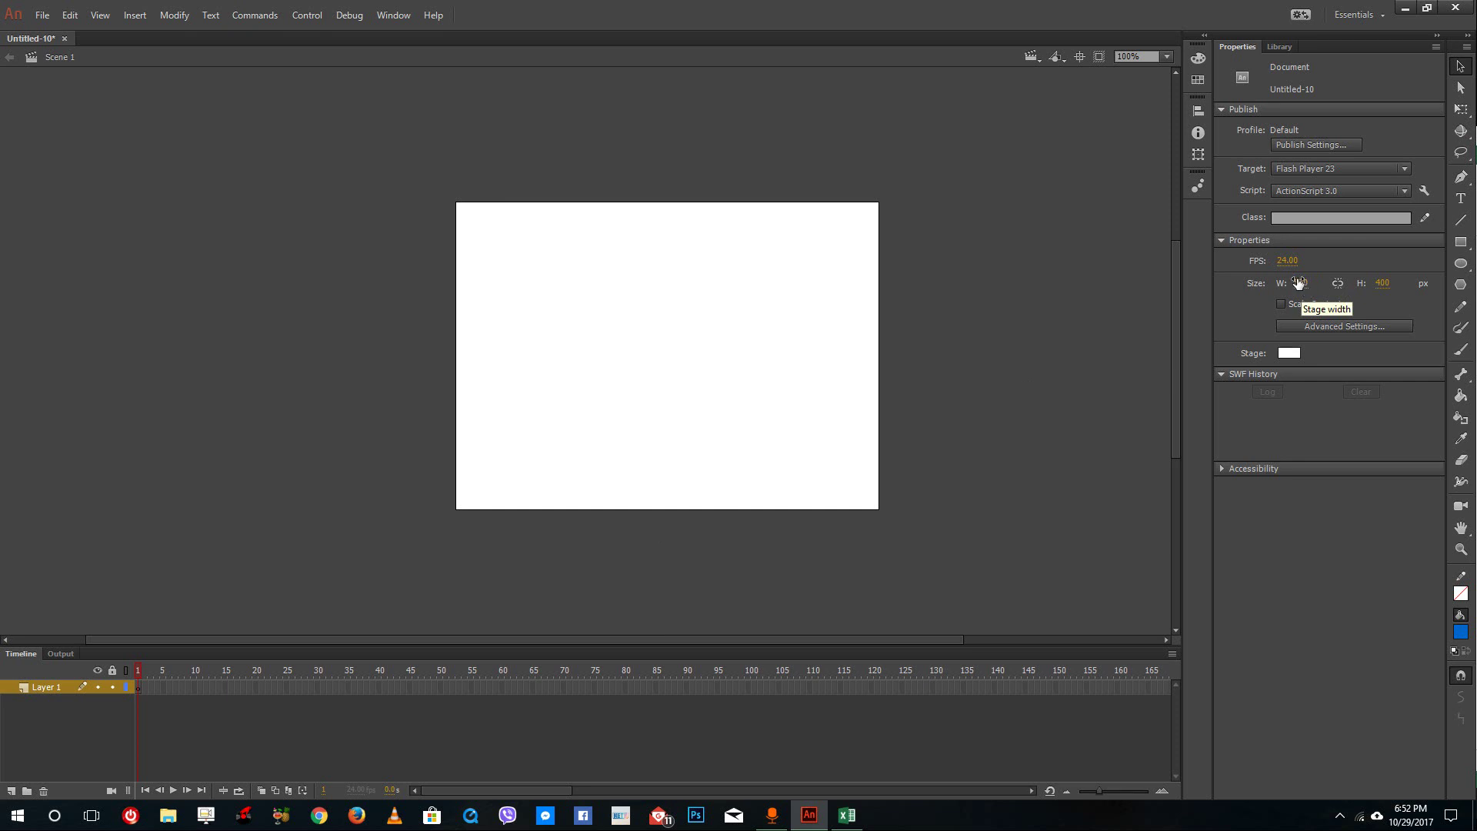
Try frame rates of 29.97 and 60 fps, then set 24 fps.
left_click(1298, 283)
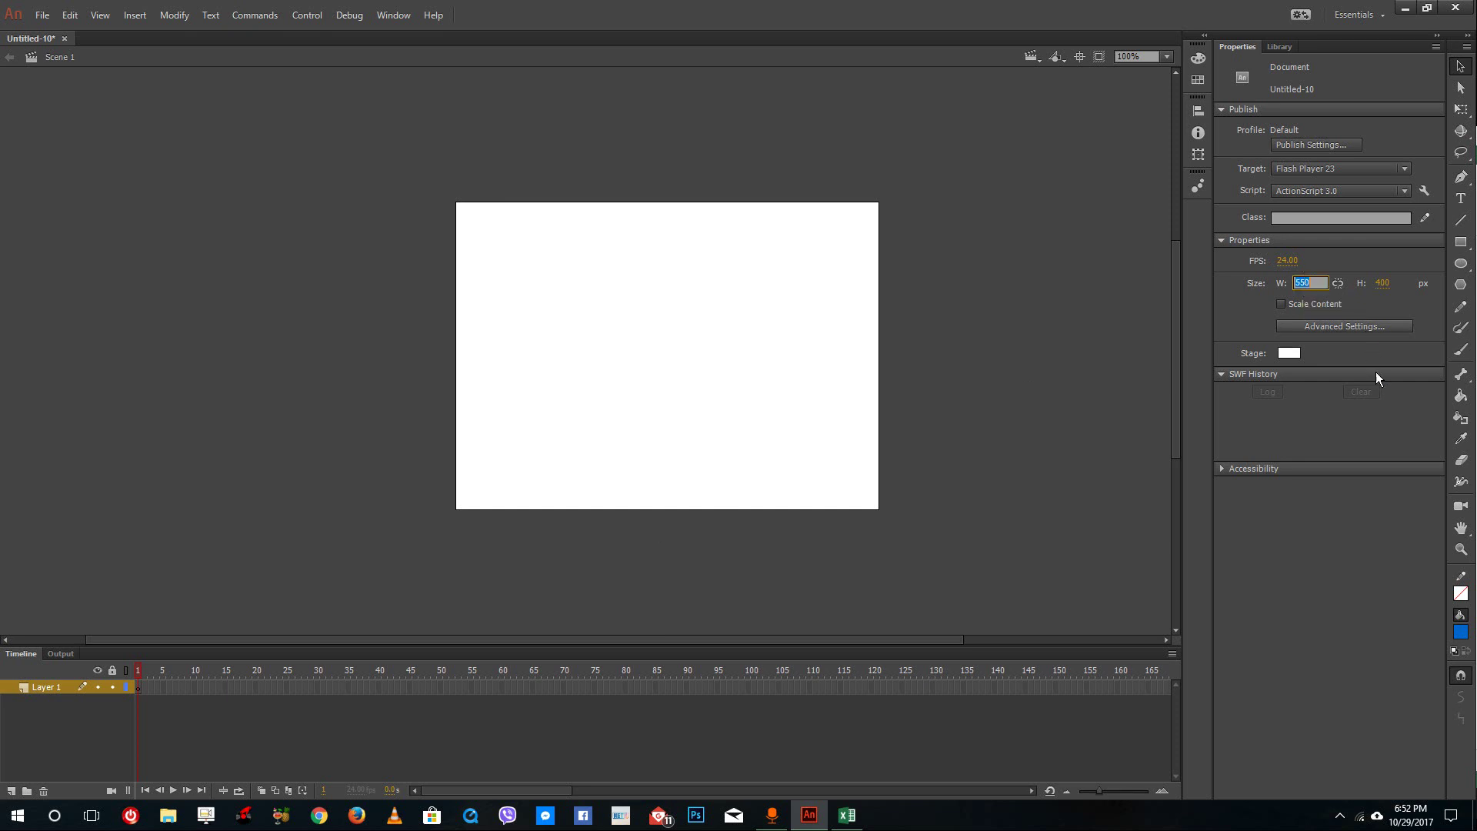
left_click(1290, 262)
left_click(1289, 262)
left_click(1291, 260)
type("29")
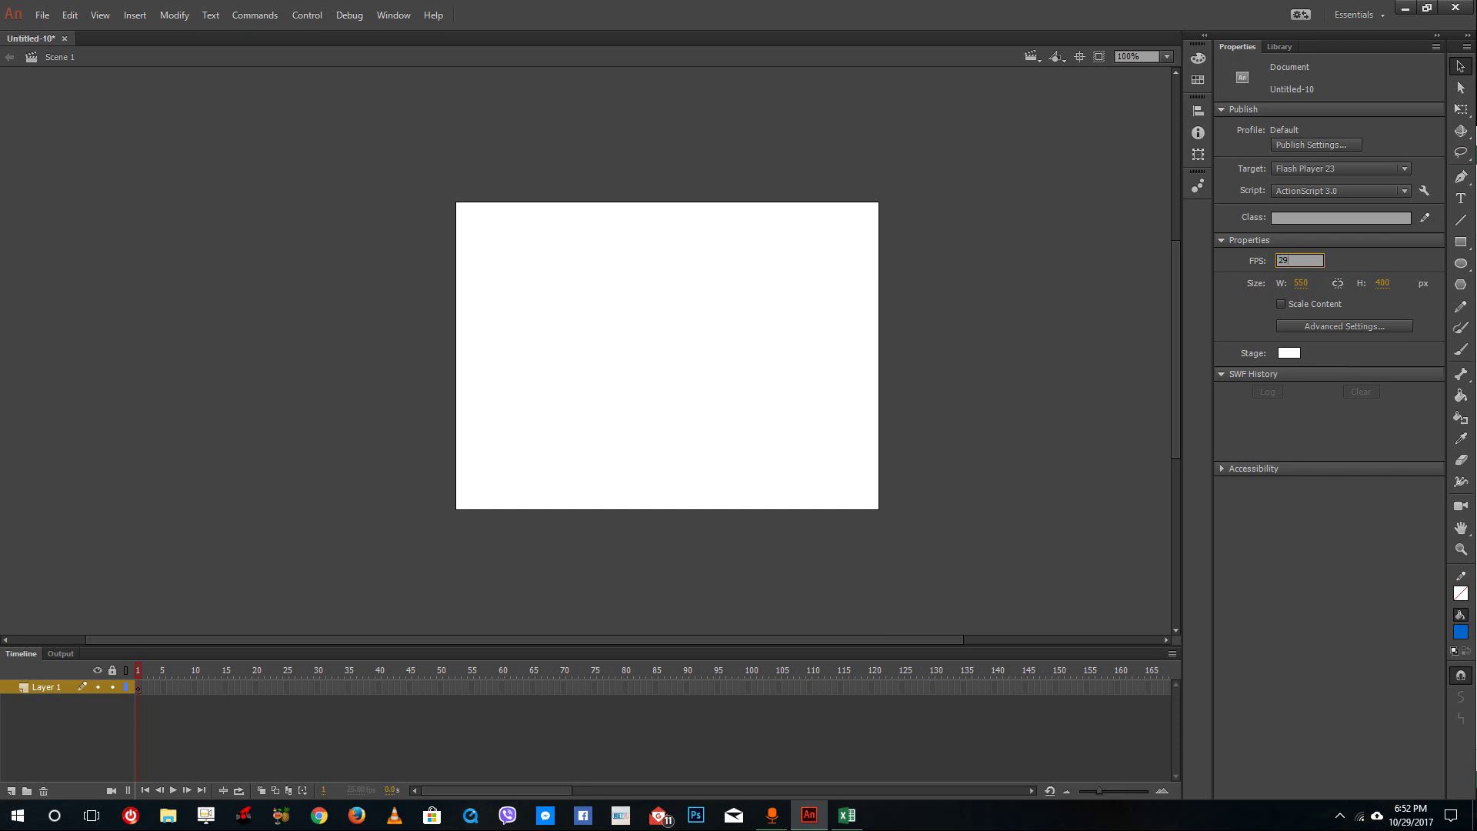
type(".97")
key("Return")
type("60")
key("Return")
type("24")
key("Return")
Try 12 fps, restore the frame rate to 24, and enter the 1920 stage width.
left_click(1287, 262)
type("12")
key("Return")
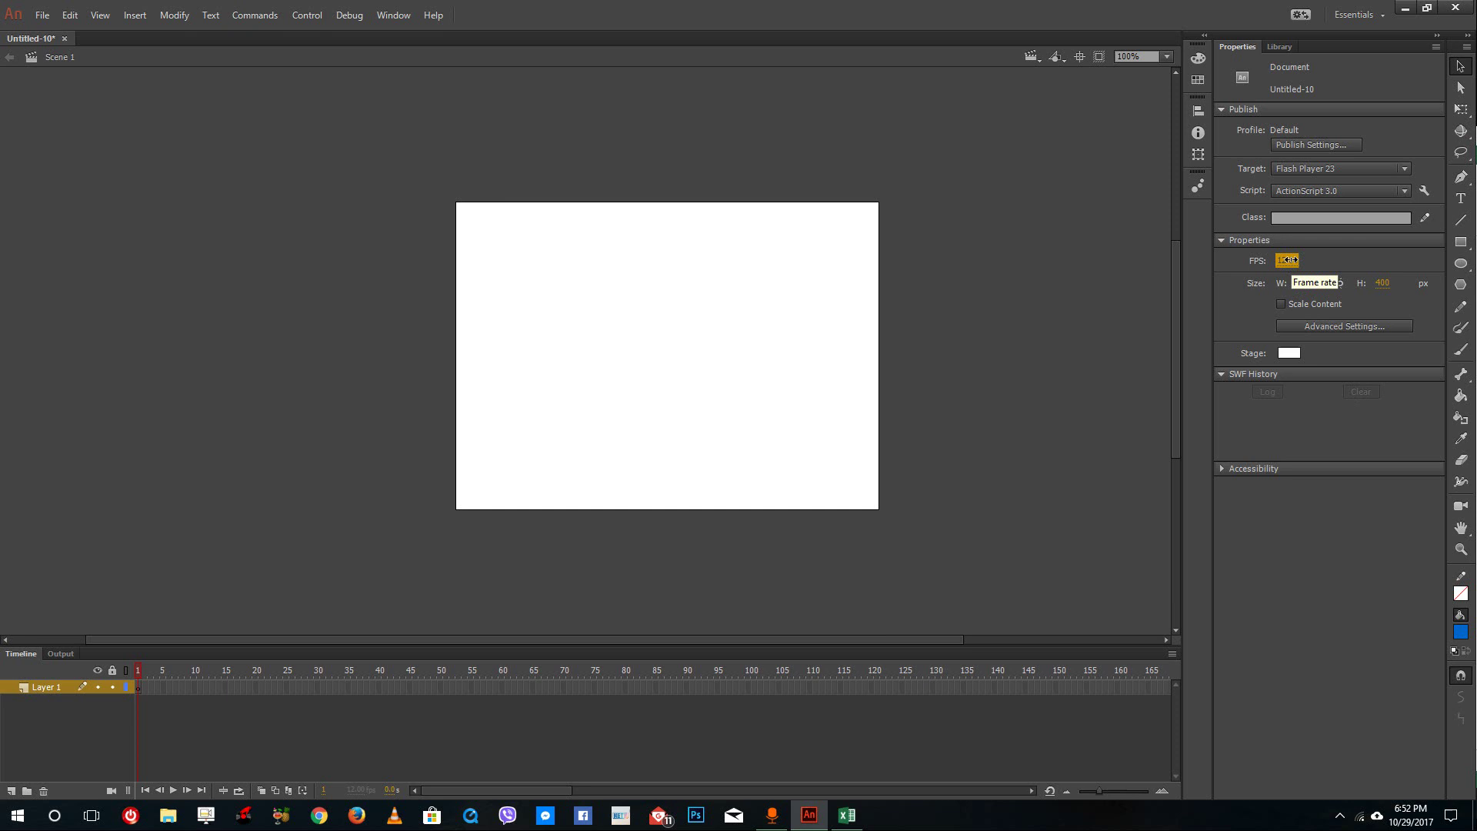
left_click(1290, 262)
type("24")
key("Return")
left_click(1300, 282)
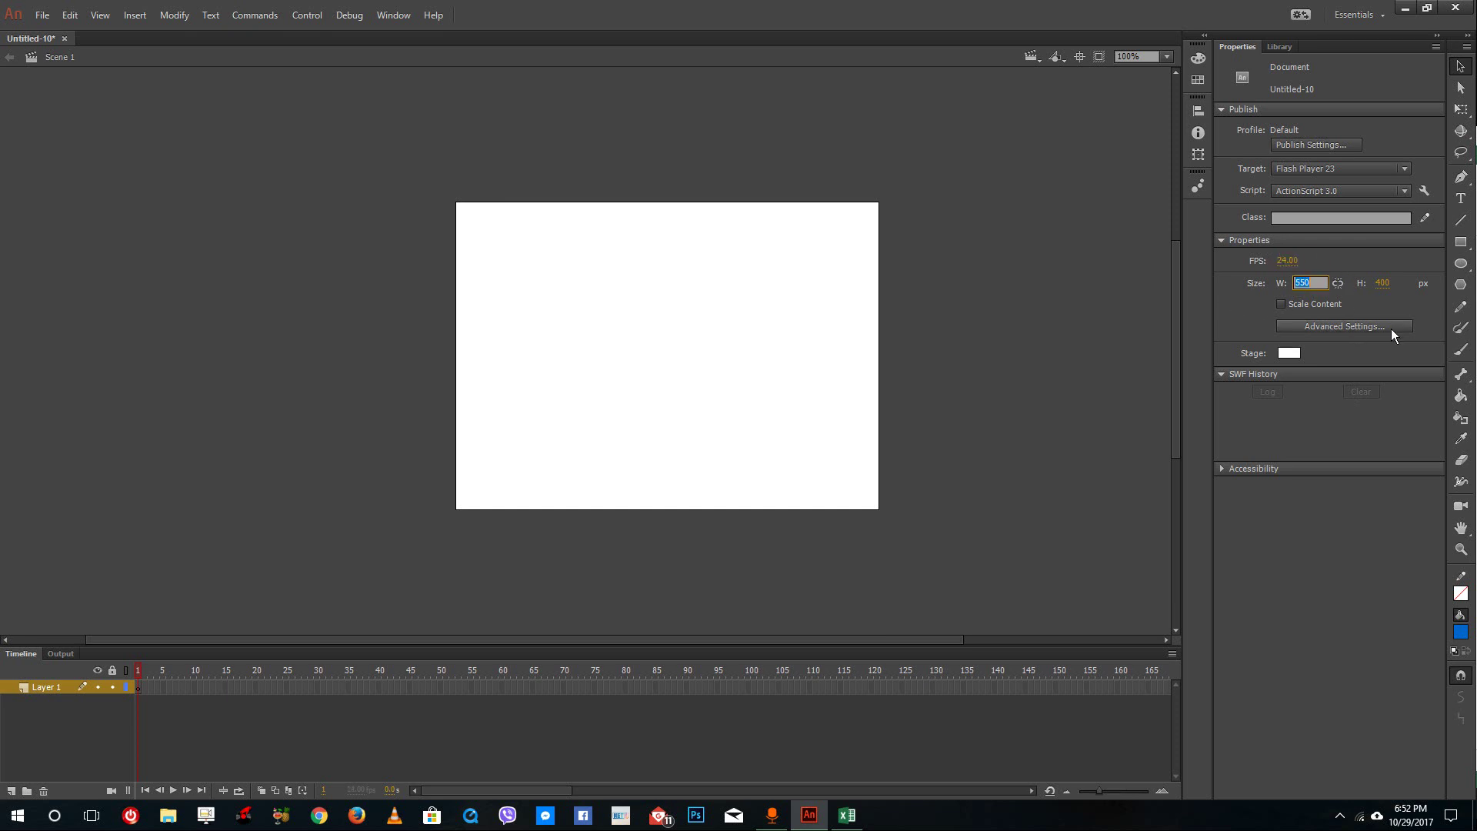
type("10")
type("20")
Set the stage height to 1080 and scroll the view around the 1920 × 1080 stage.
left_click(1383, 283)
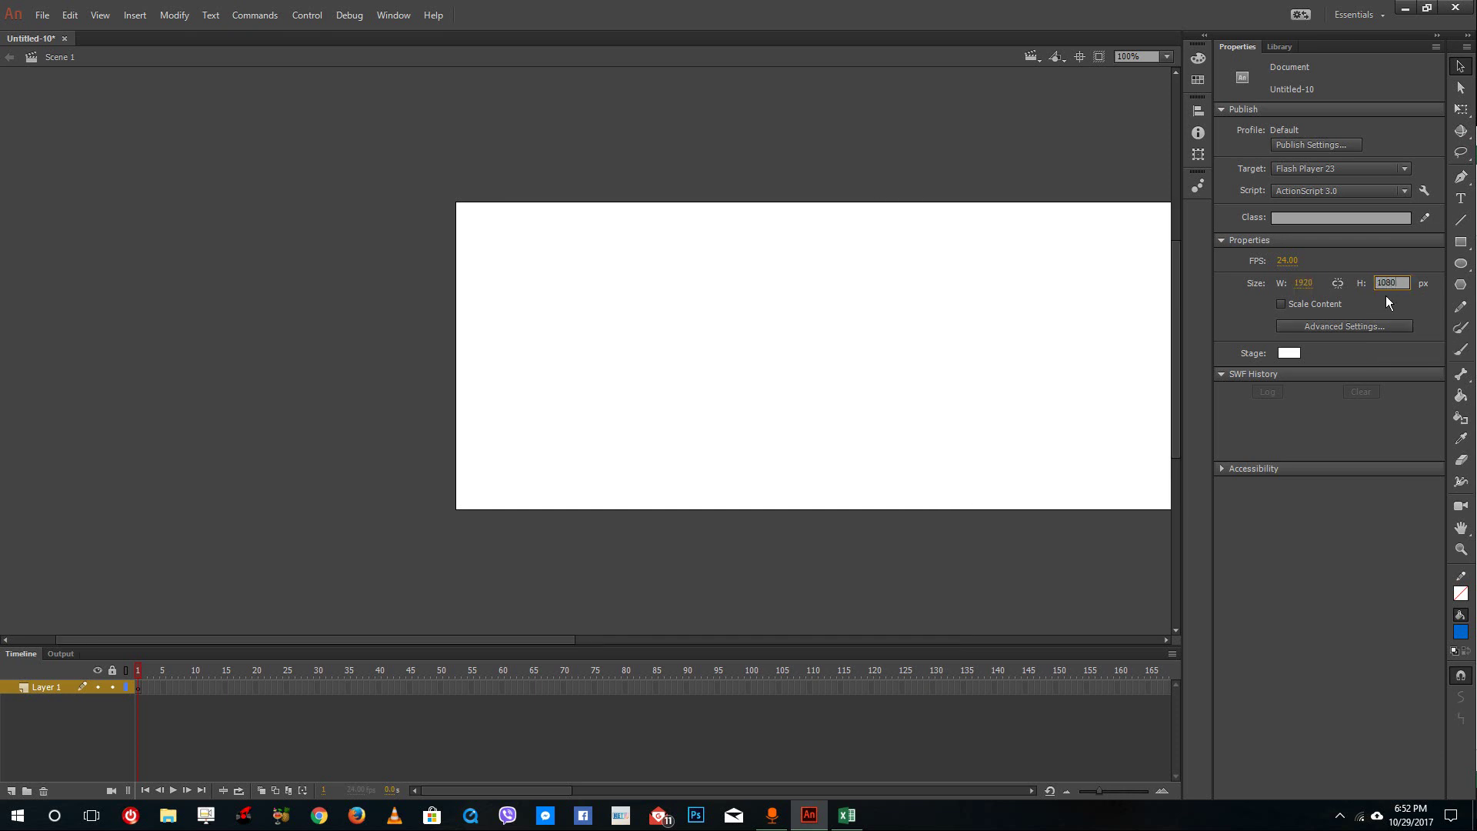
type("1080")
key("Return")
left_click_drag(576, 639, 773, 669)
left_click_drag(1177, 312, 1178, 339)
scroll(694, 362, "down", 3)
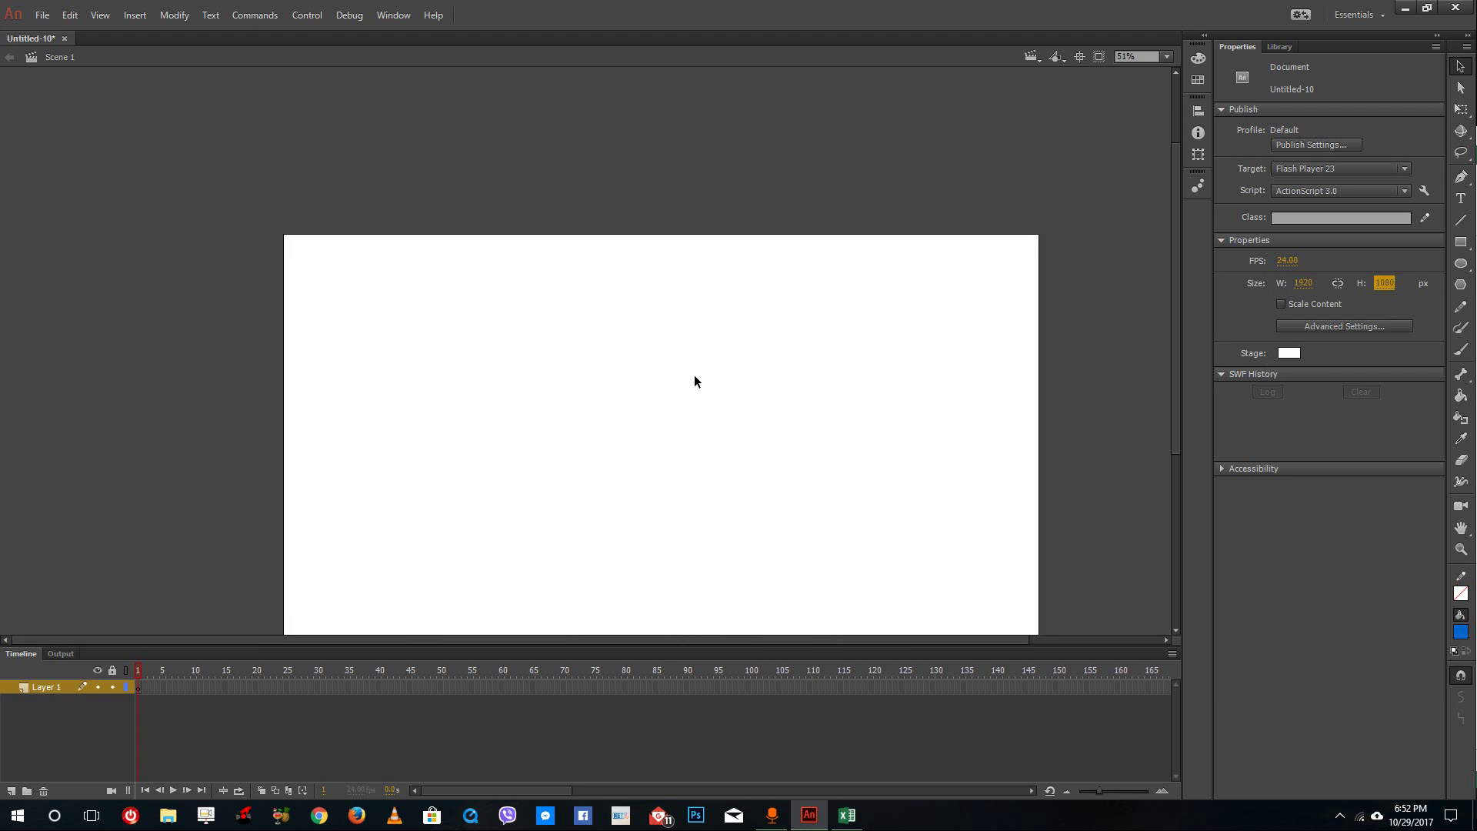
scroll(694, 381, "down", 3)
left_click_drag(1176, 246, 1183, 218)
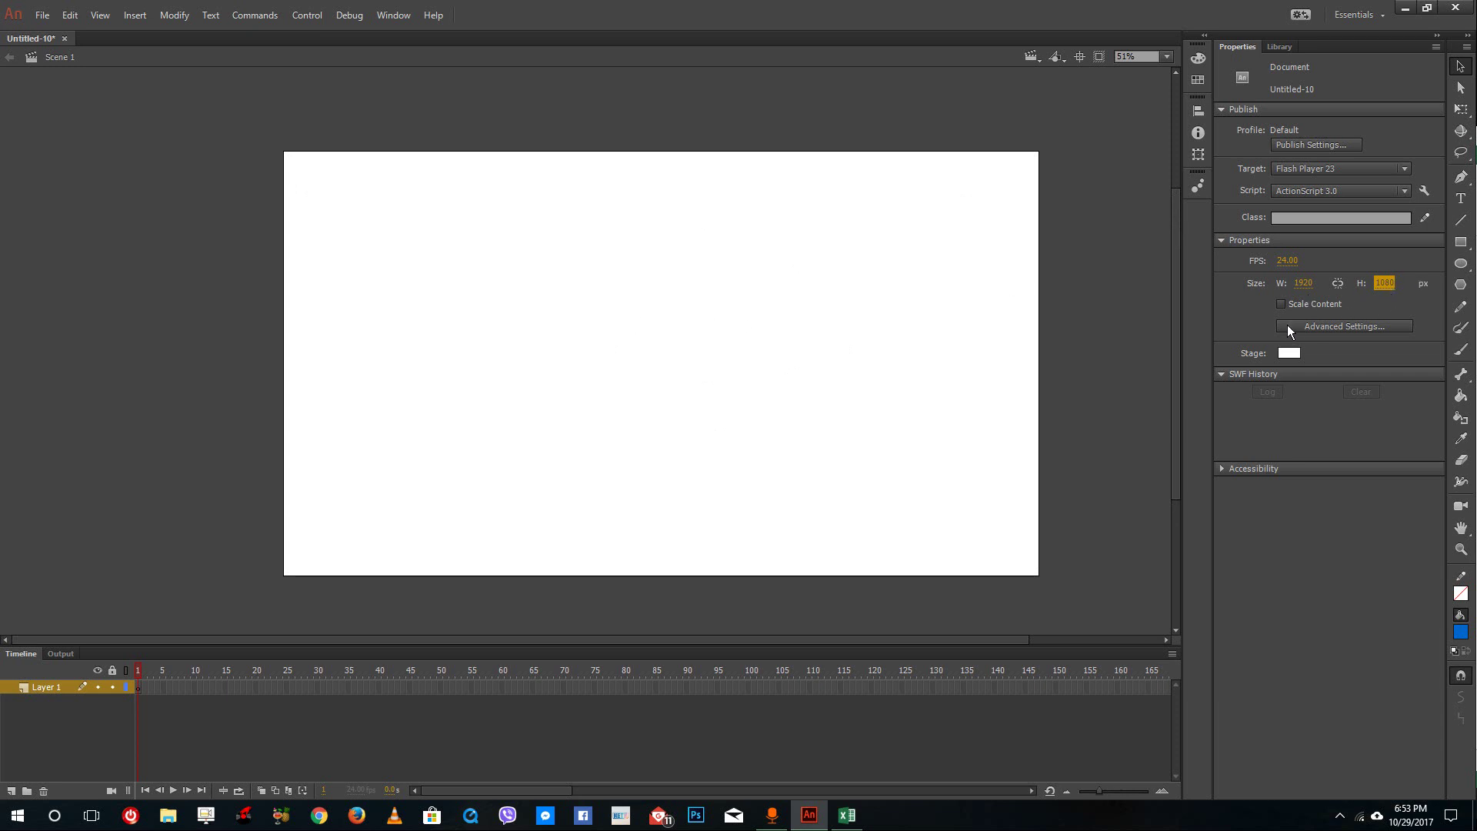
left_click(1280, 304)
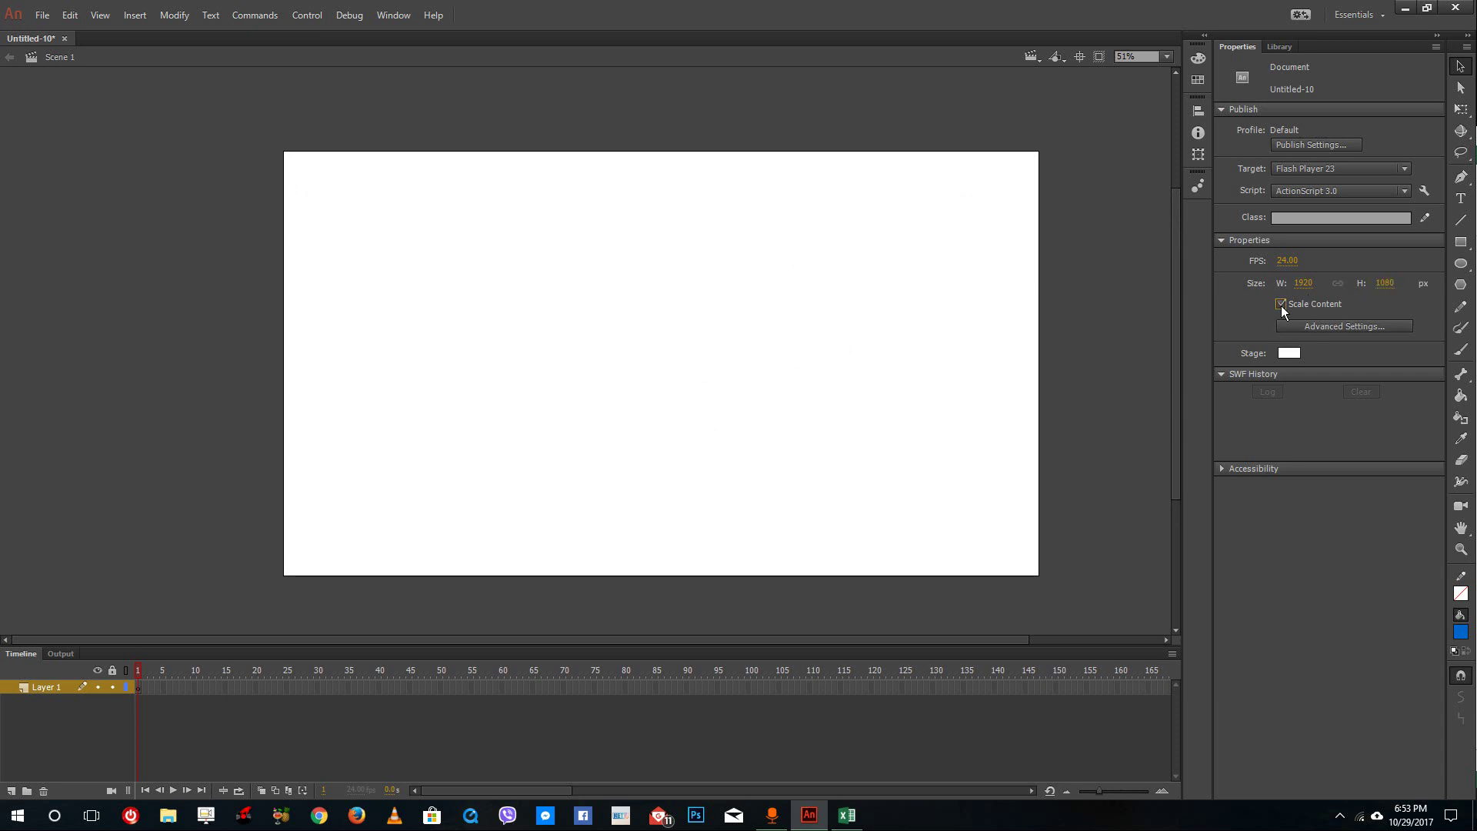
left_click(1321, 329)
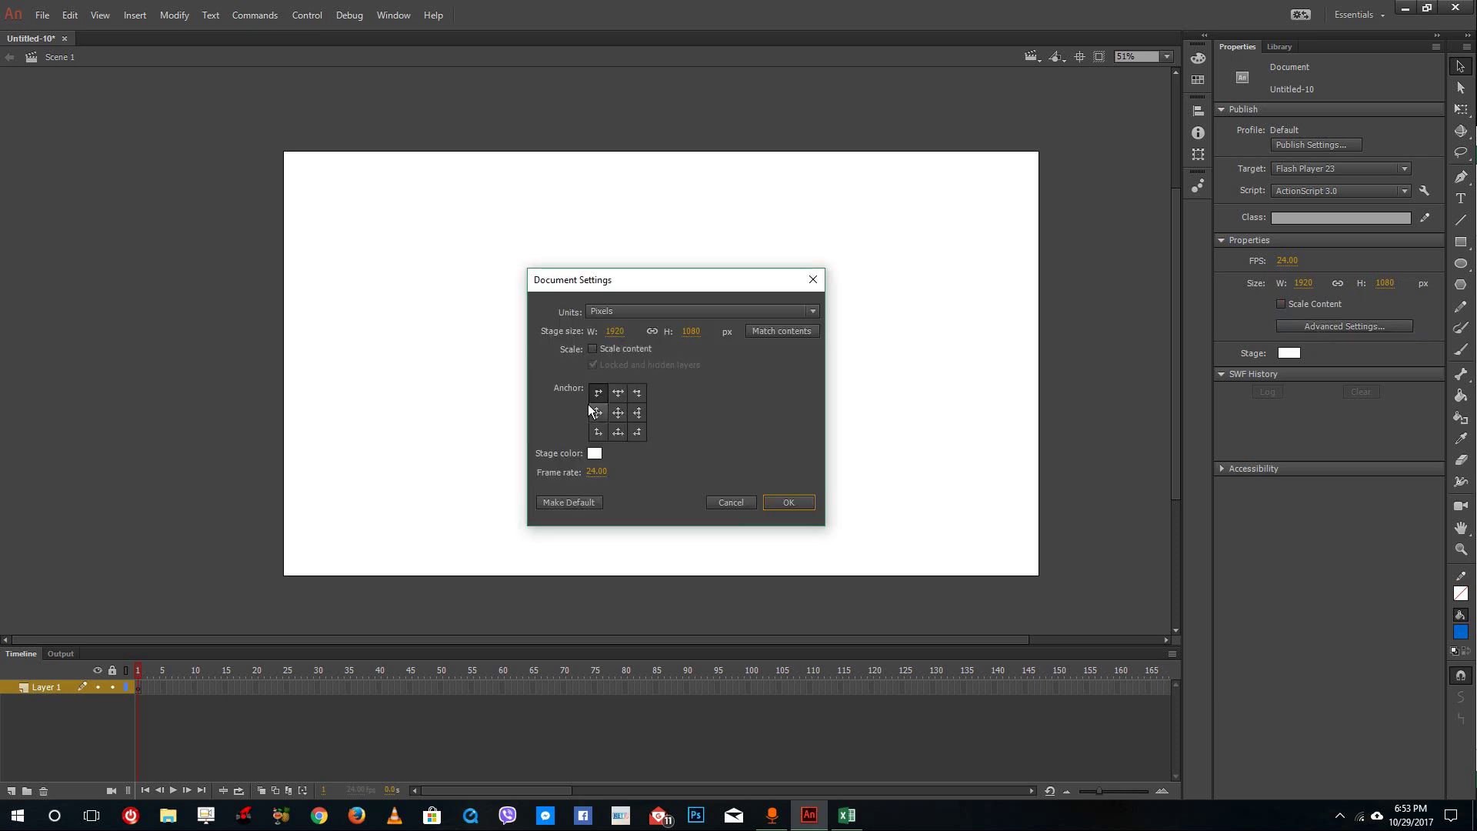
left_click(671, 310)
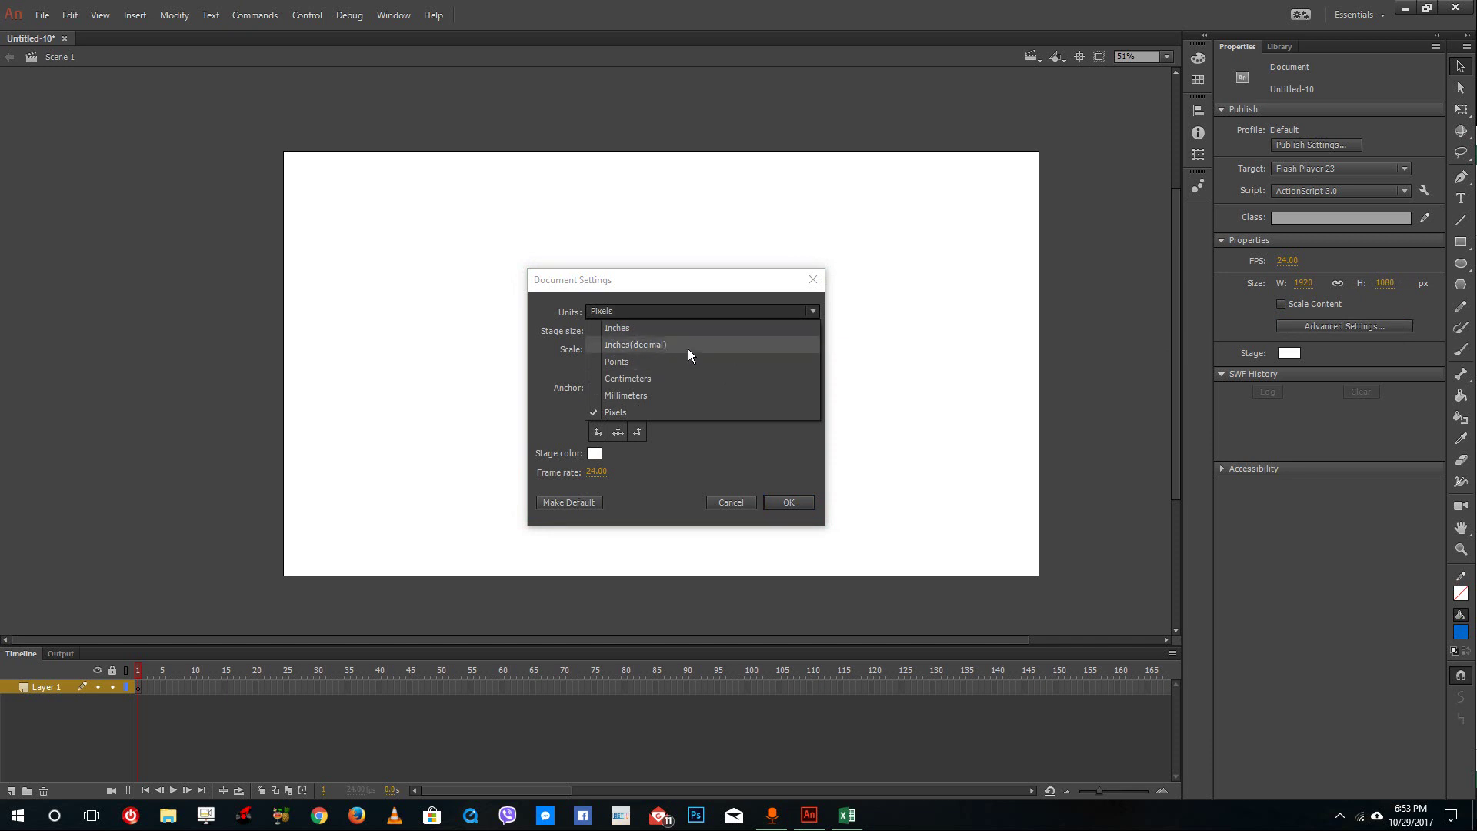
left_click(648, 380)
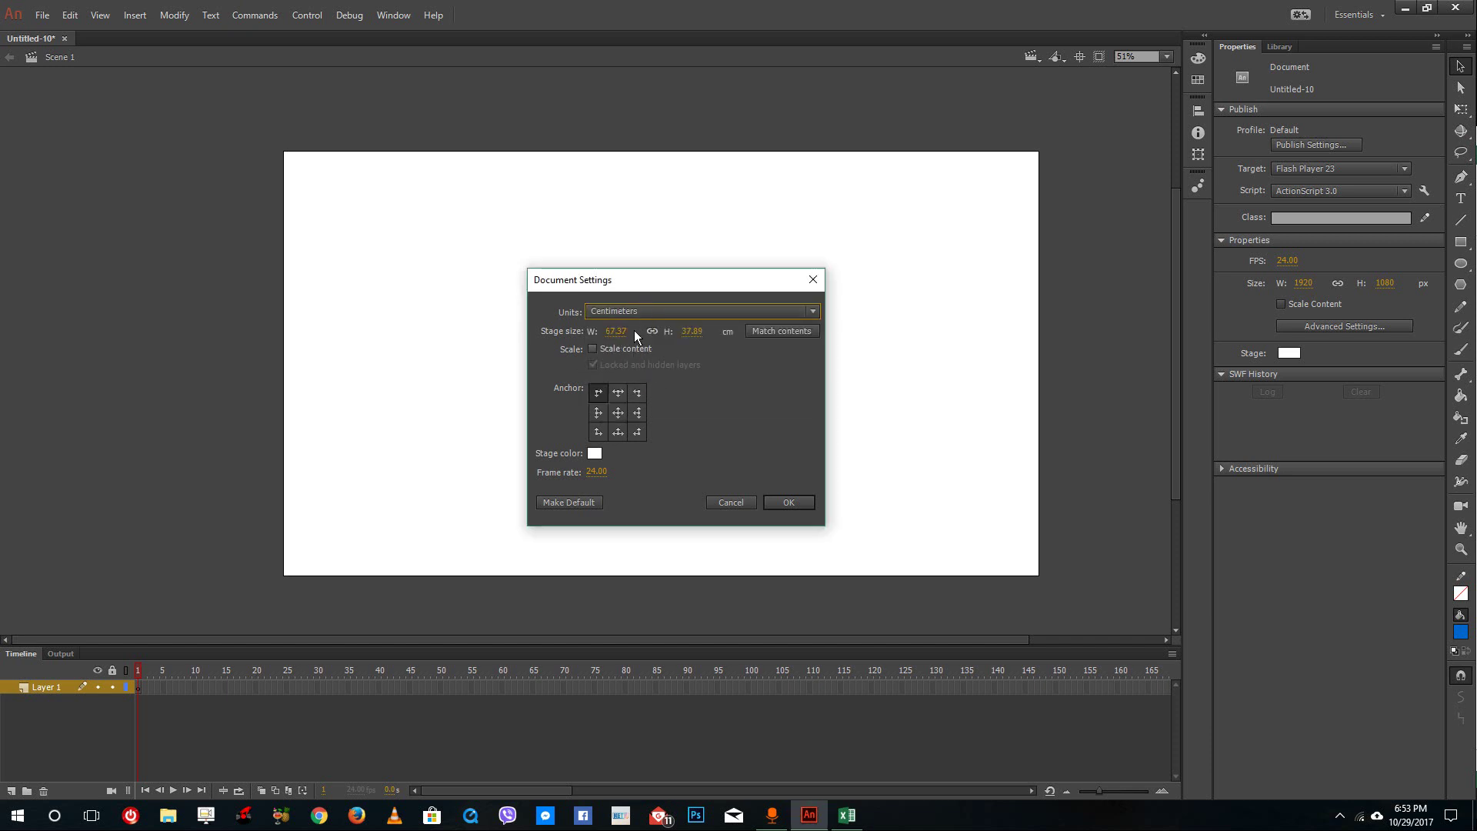
left_click(653, 309)
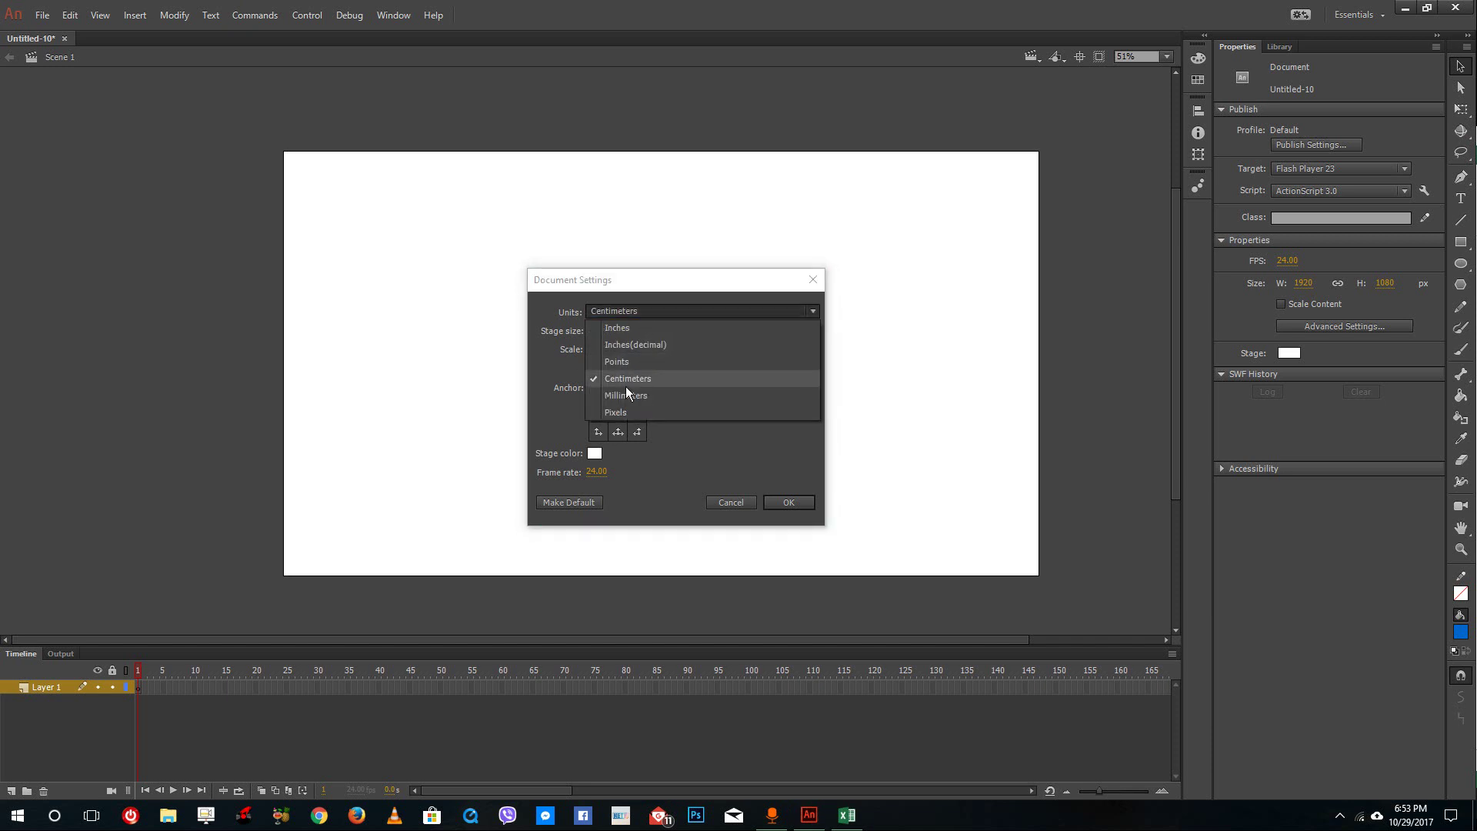
left_click(617, 410)
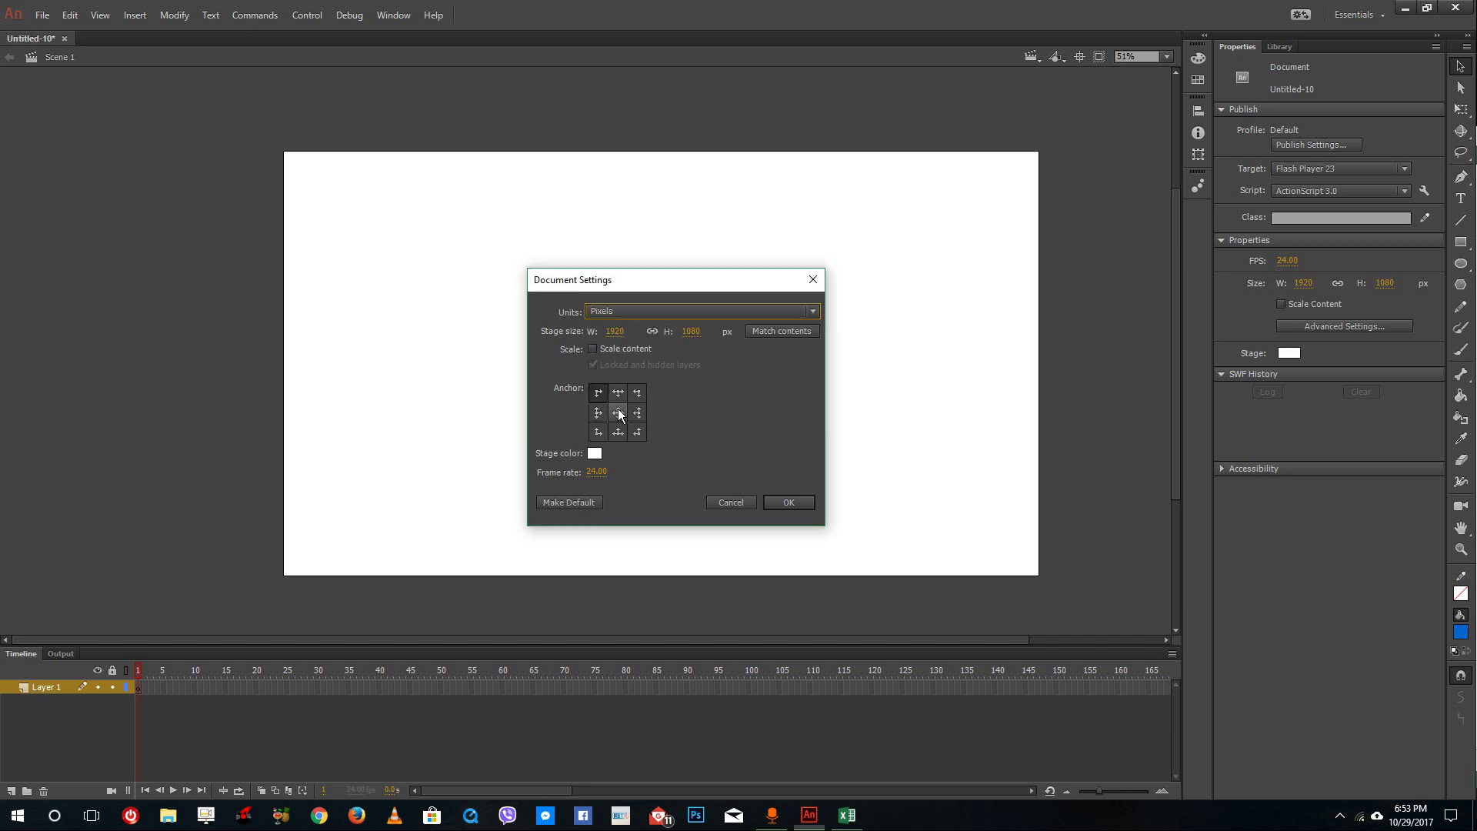
left_click(758, 310)
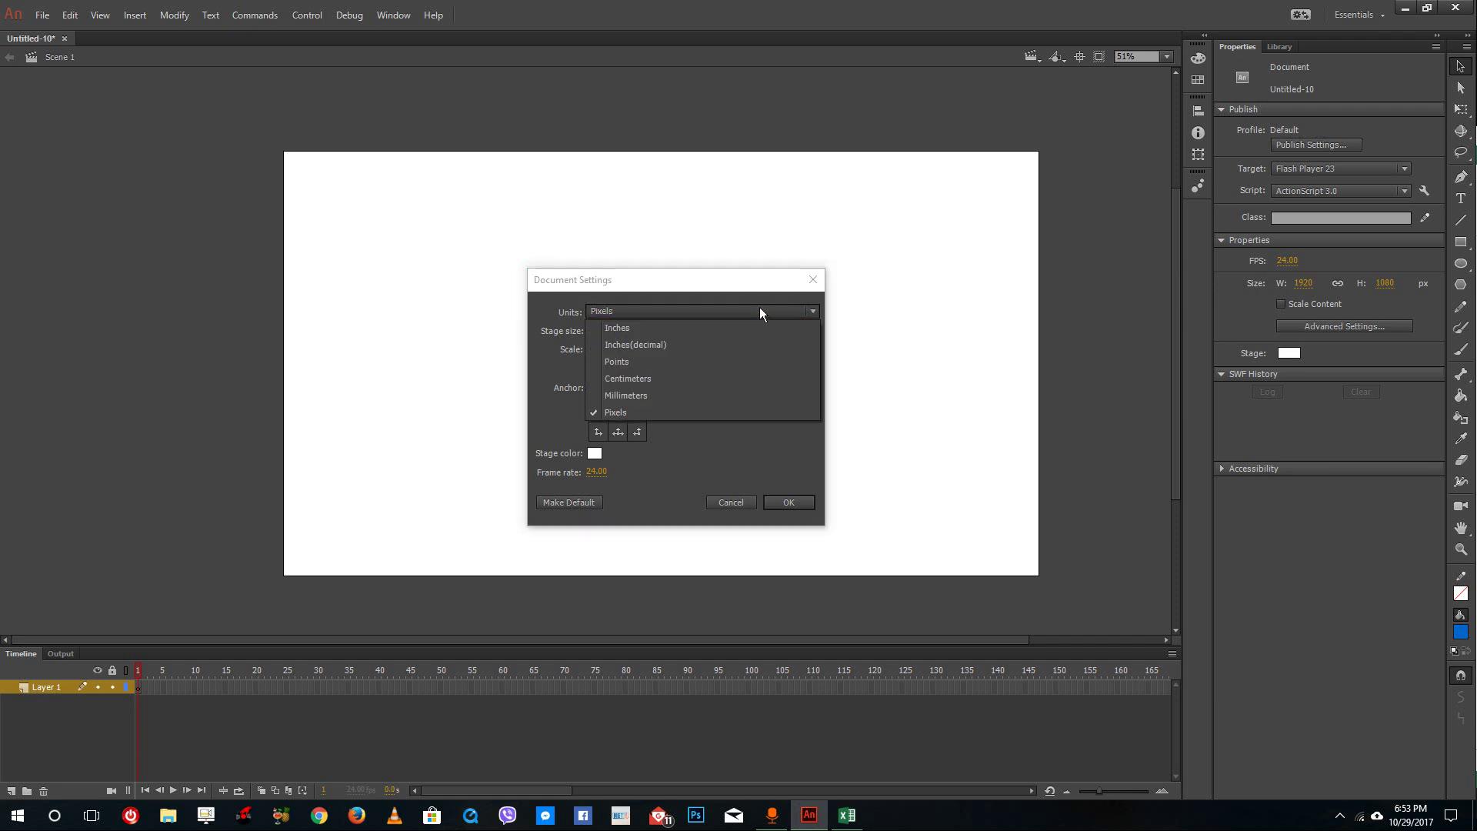
left_click(640, 413)
left_click(788, 502)
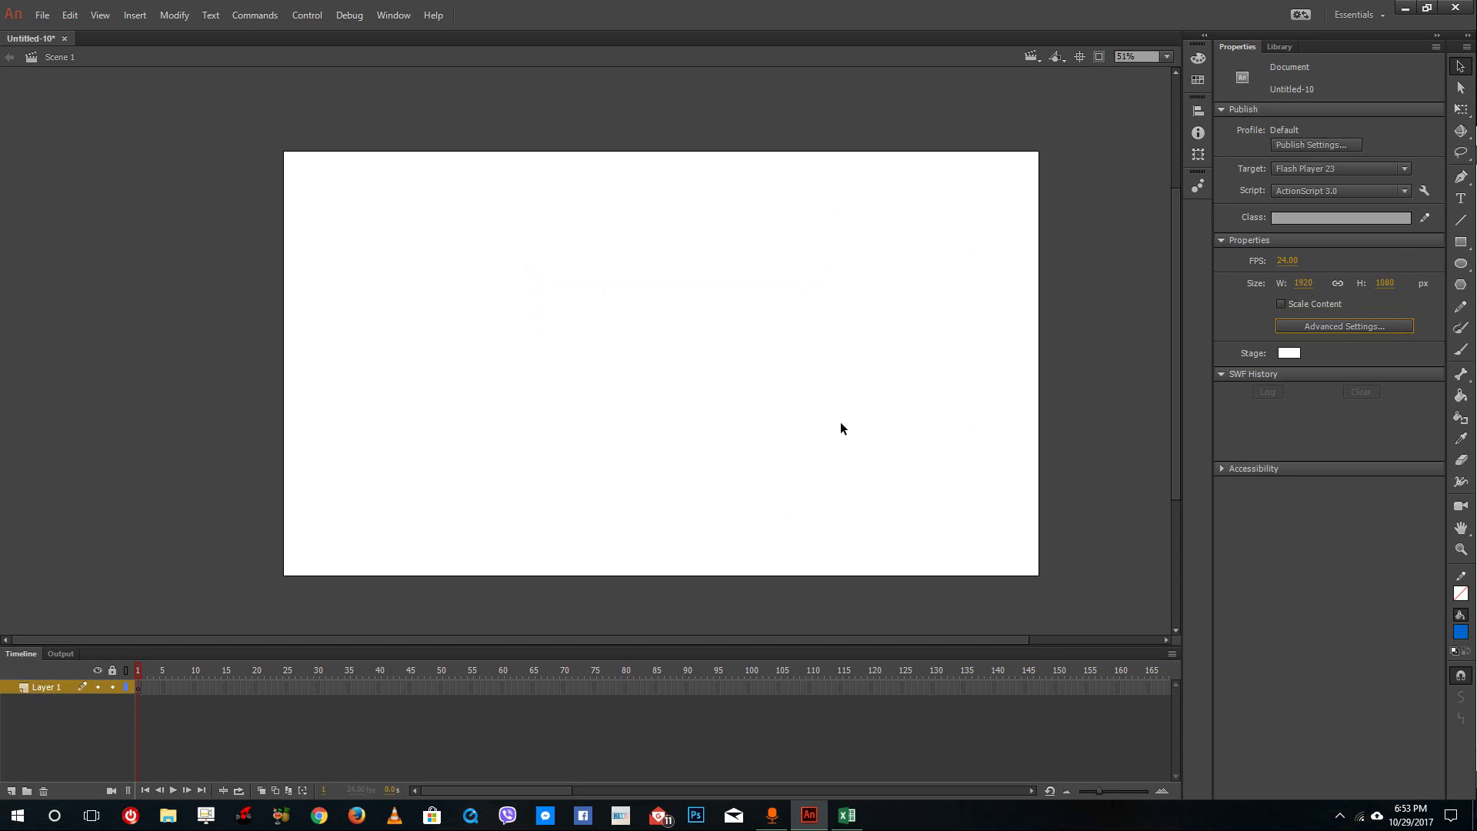
Zoom the stage view in and out with shortcuts and centre the stage.
key("ctrl+=")
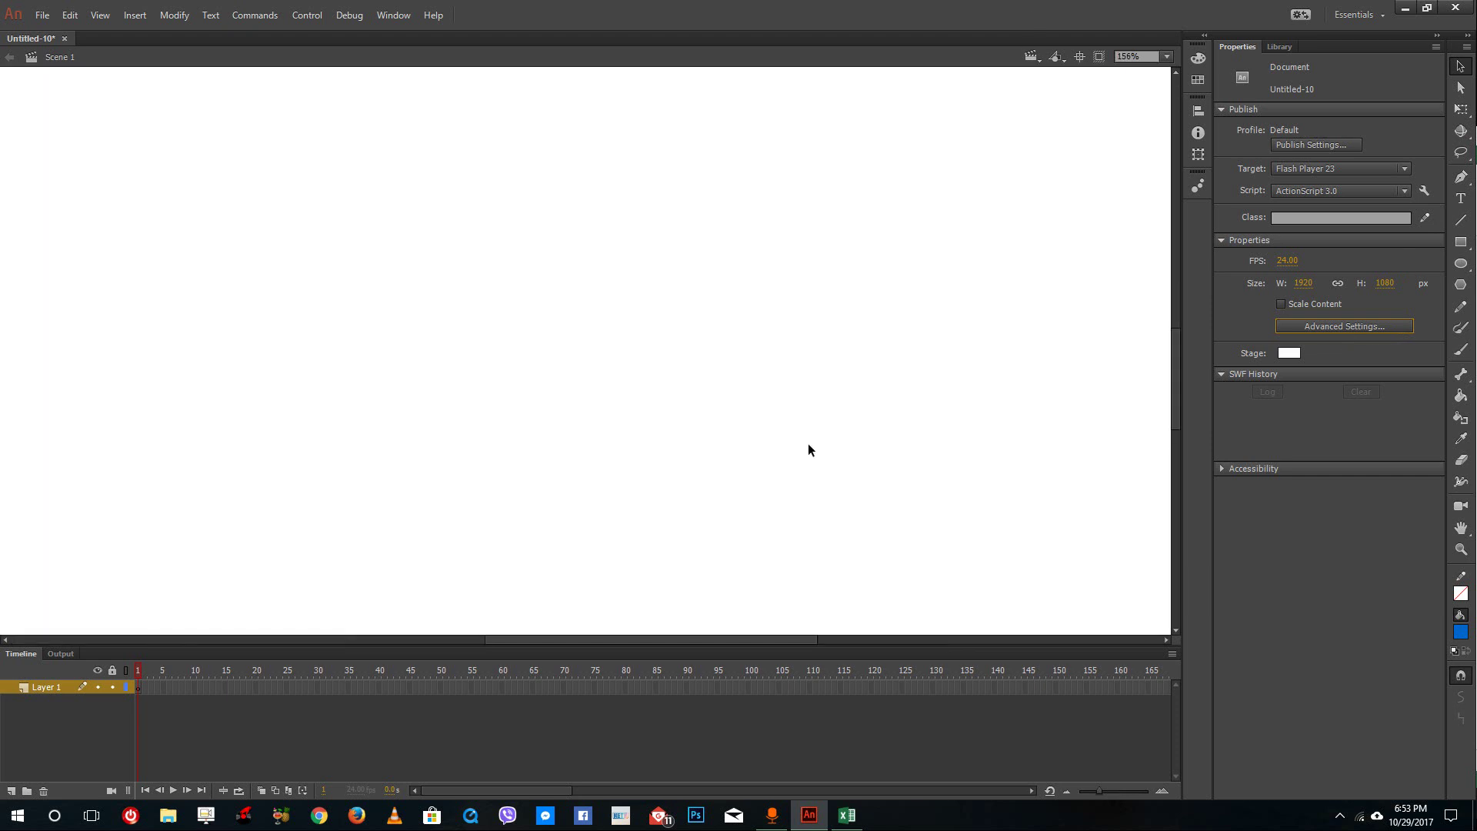
key("ctrl+-")
key("ctrl+2")
left_click(1081, 59)
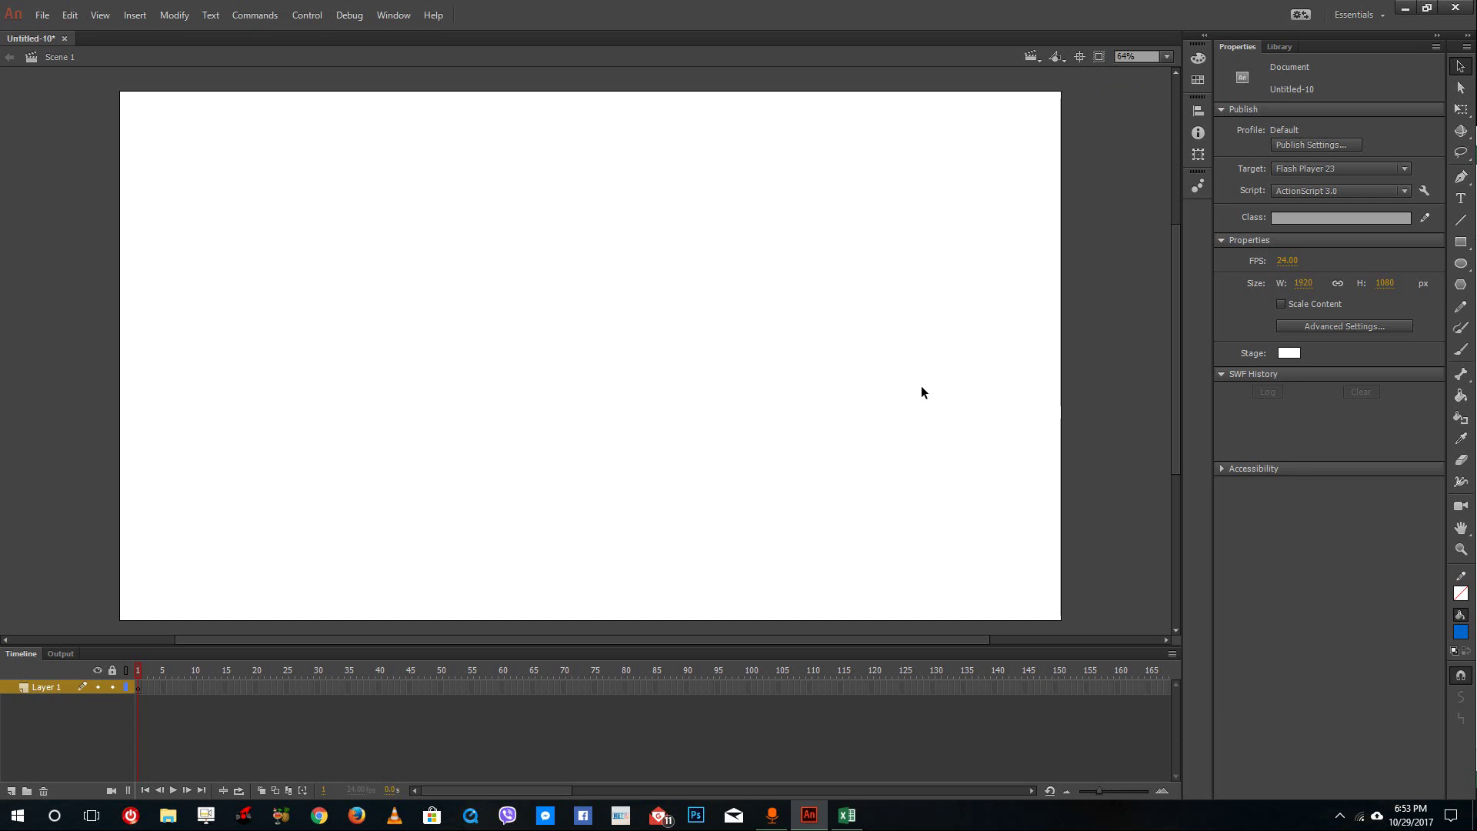
scroll(921, 386, "down", 5)
key("alt")
View the stage at 100%, then use Fit in Window.
left_click(1165, 61)
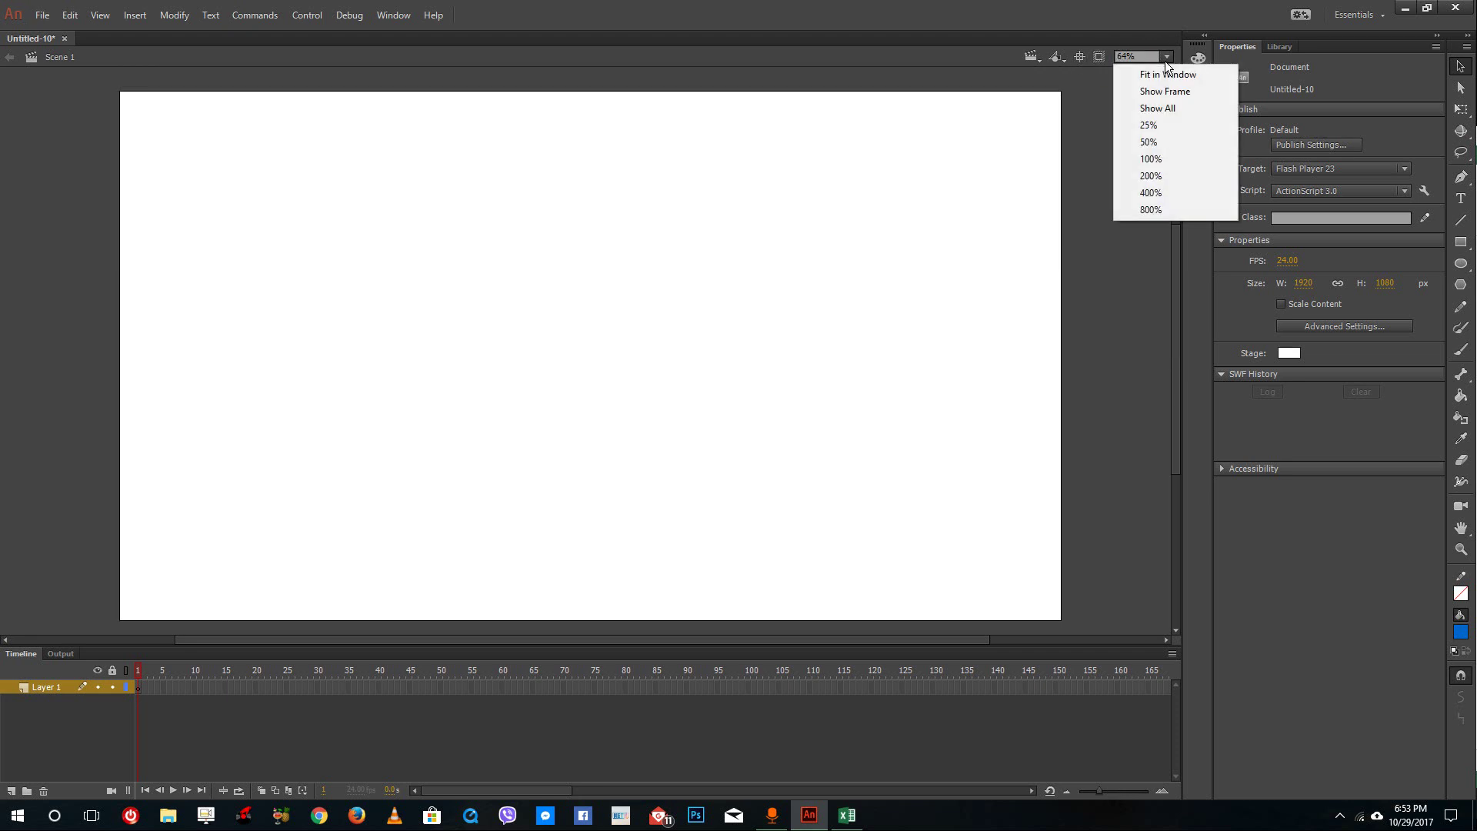
left_click(1169, 157)
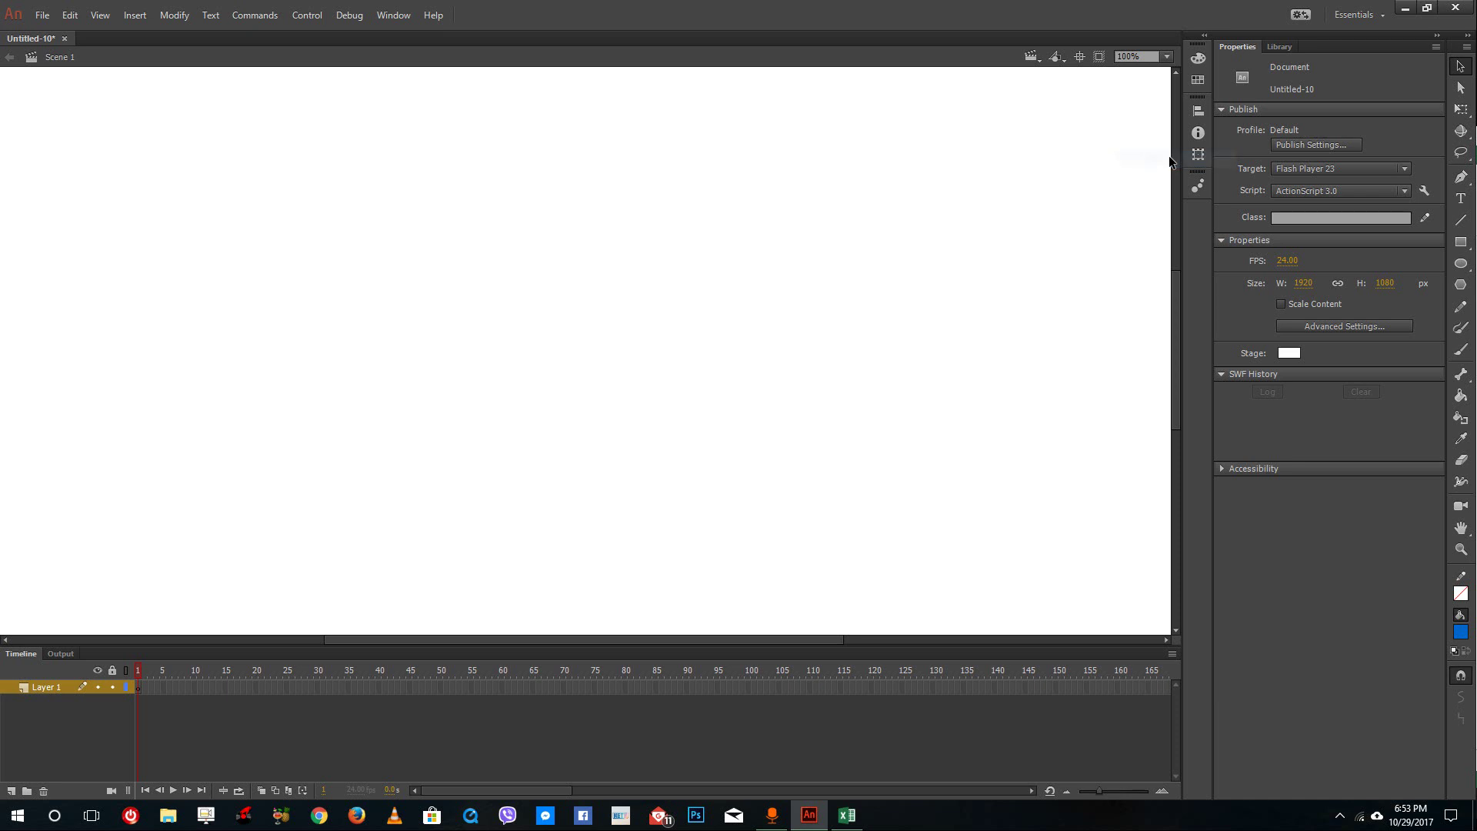
left_click(1148, 55)
left_click(1161, 74)
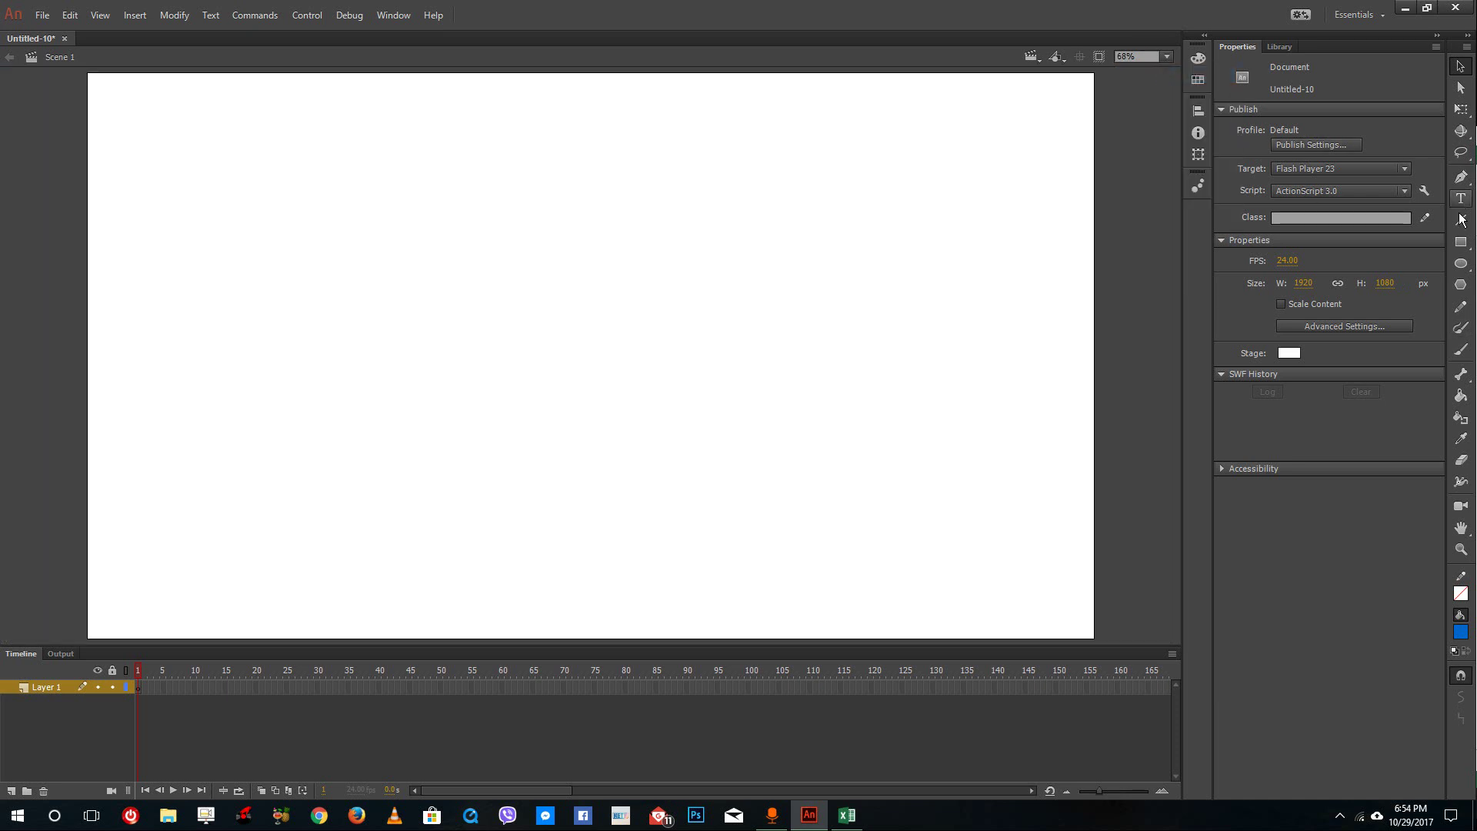
Draw a blue rectangle across the stage's right edge and test Clip content outside the stage.
left_click(1461, 242)
mouse_move(932, 178)
left_mouse_down()
mouse_move(1160, 320)
mouse_move(1159, 338)
left_mouse_up()
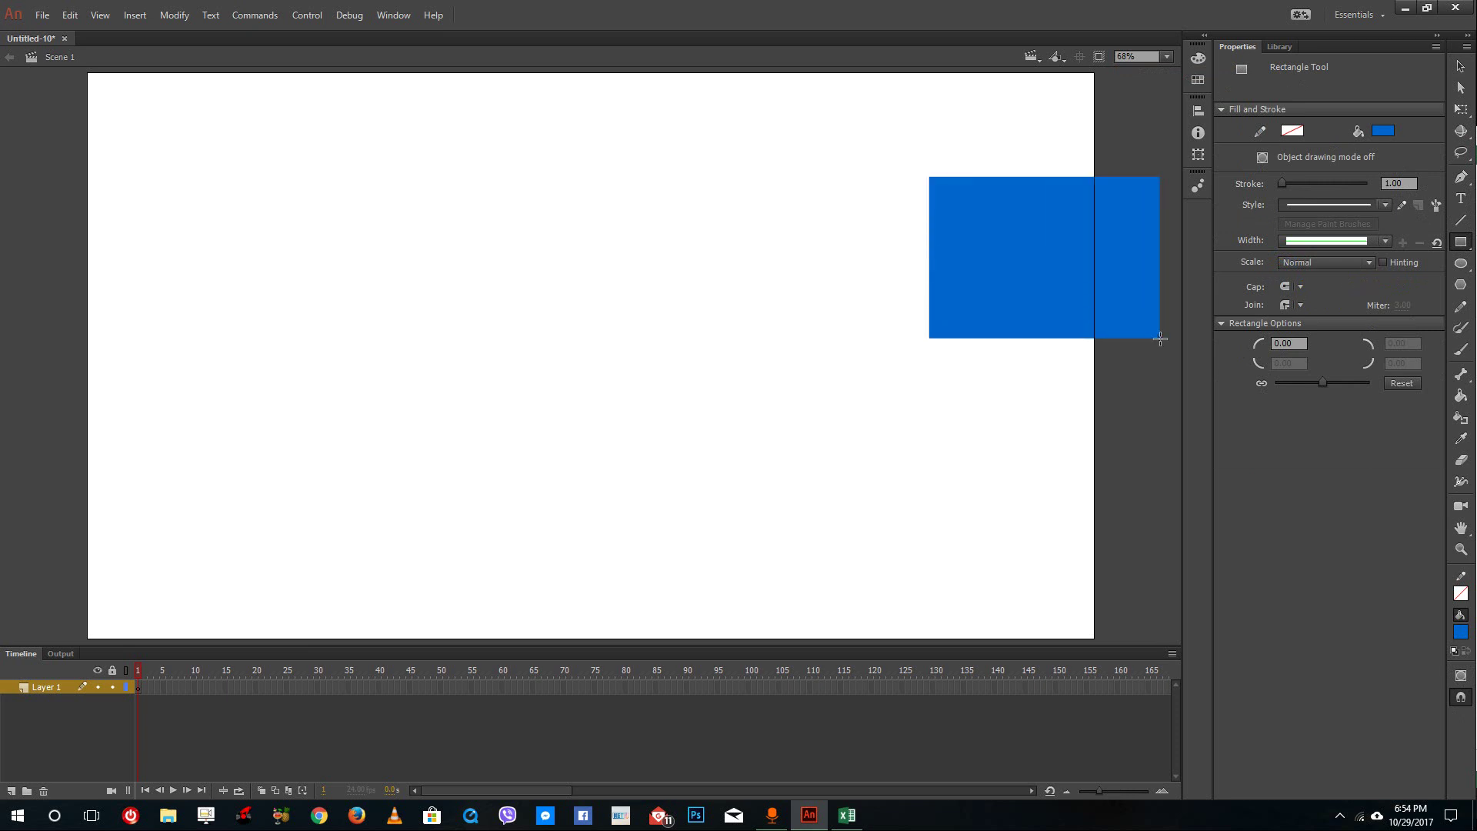
left_click(1099, 57)
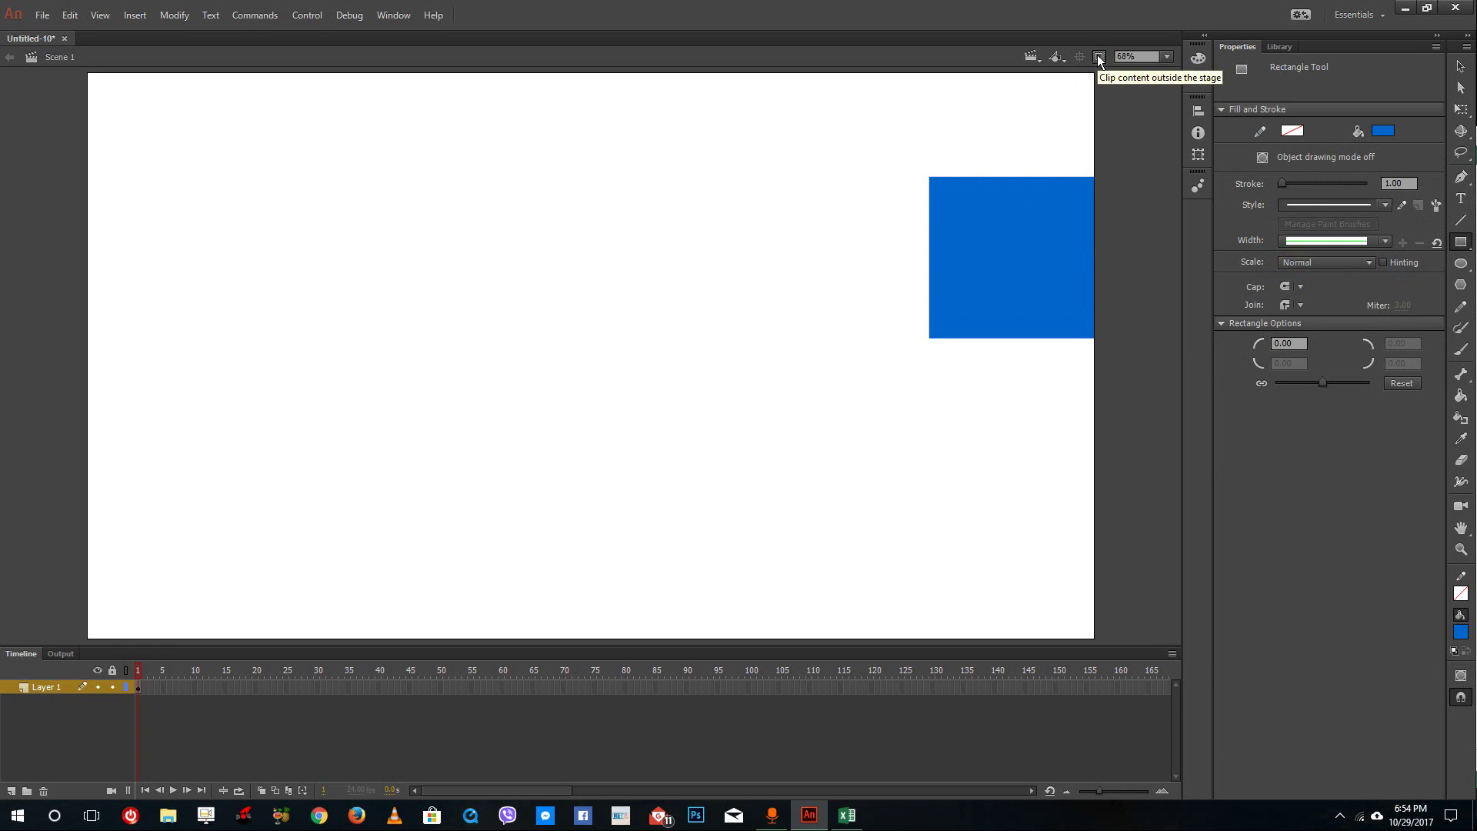
left_click(1098, 57)
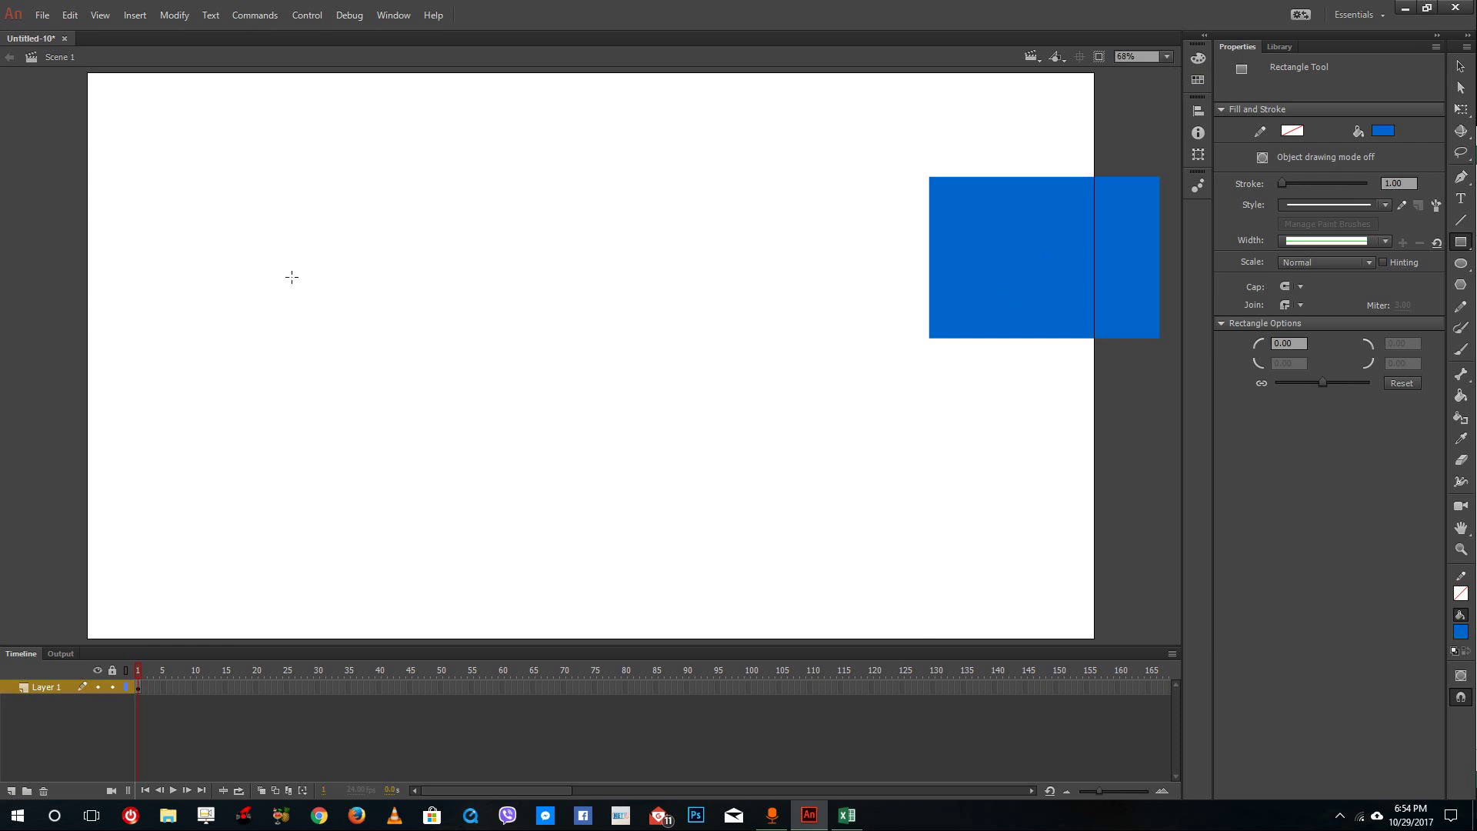
key("ctrl+minus")
key("ctrl+minus")
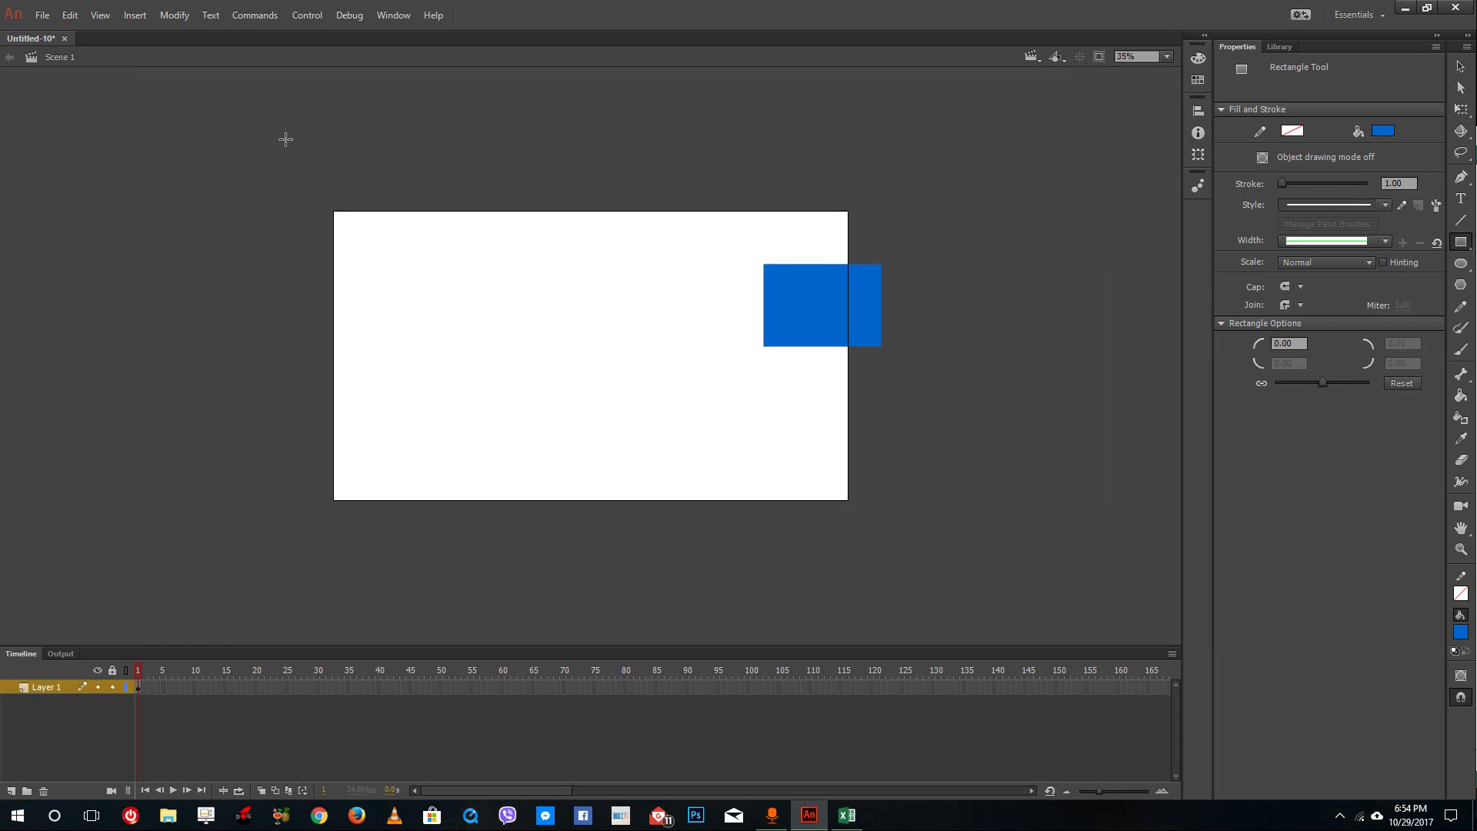
Draw eight more blue rectangles overlapping the stage's corners and edges, one fully off-stage.
left_click_drag(285, 139, 573, 361)
left_click_drag(217, 593, 381, 466)
left_click_drag(677, 630, 623, 479)
left_click_drag(629, 166, 671, 245)
left_click_drag(771, 515, 682, 363)
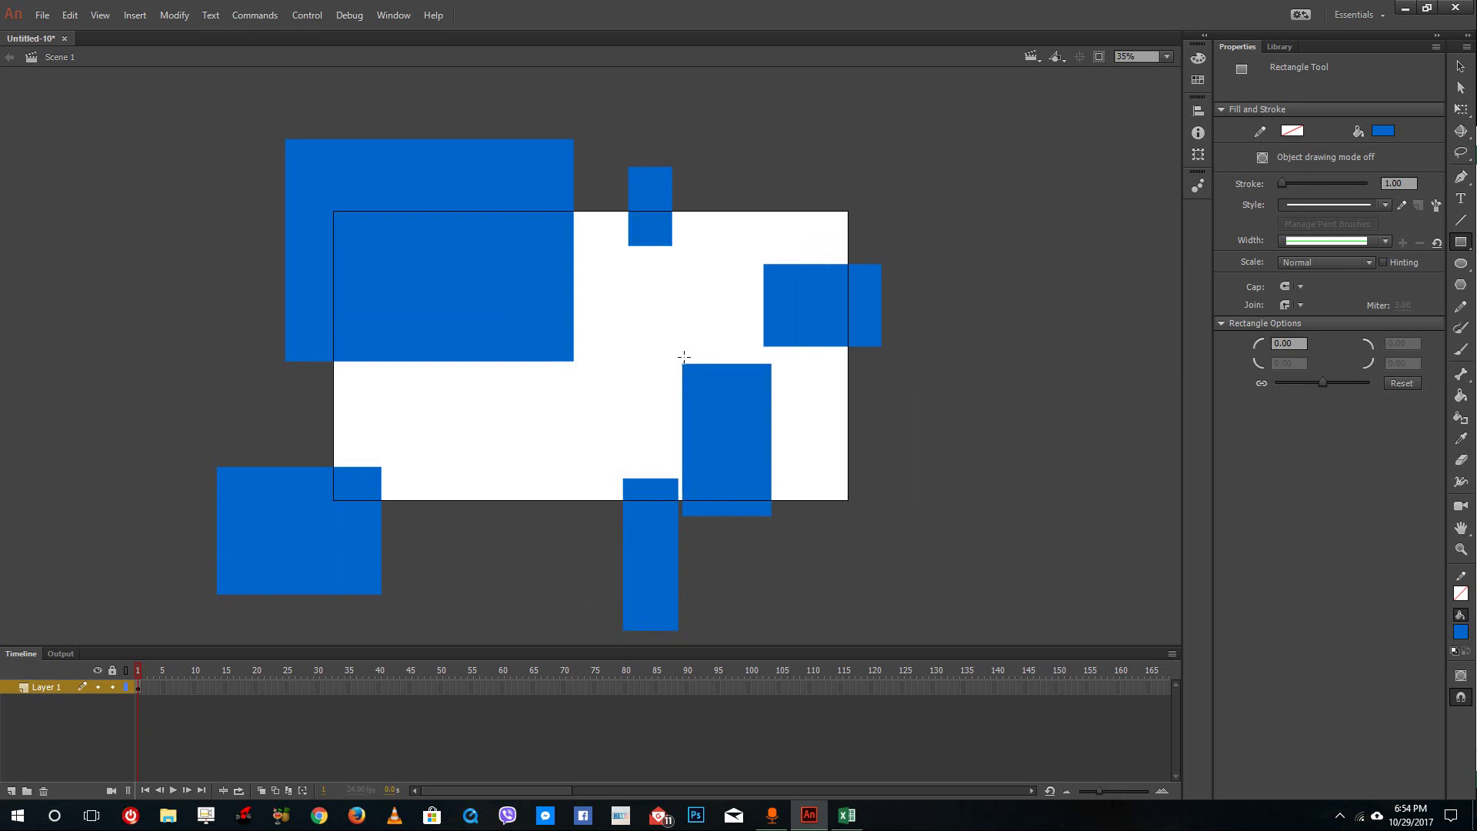
left_click_drag(912, 482, 818, 442)
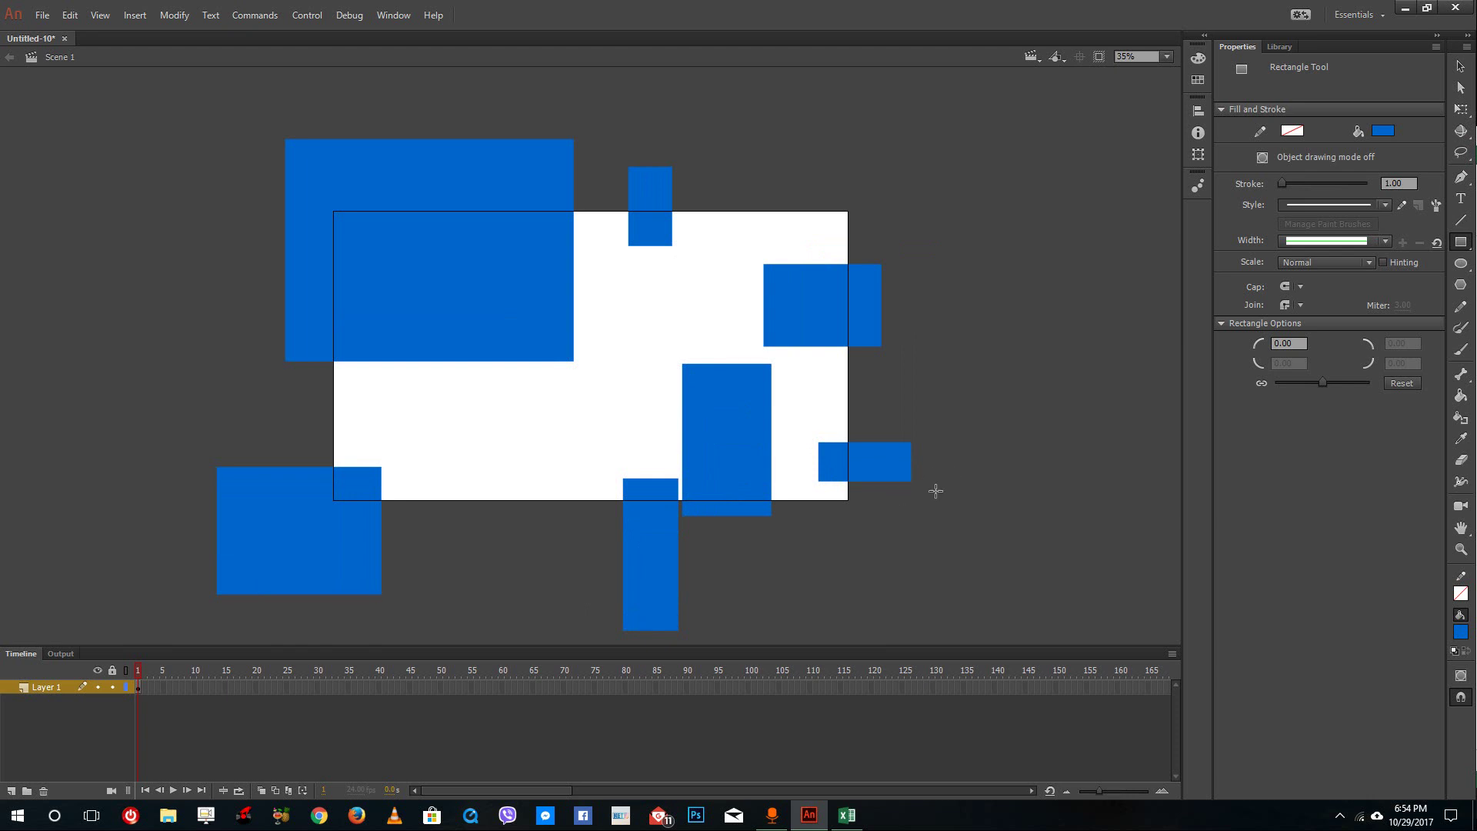
left_click_drag(717, 232, 797, 120)
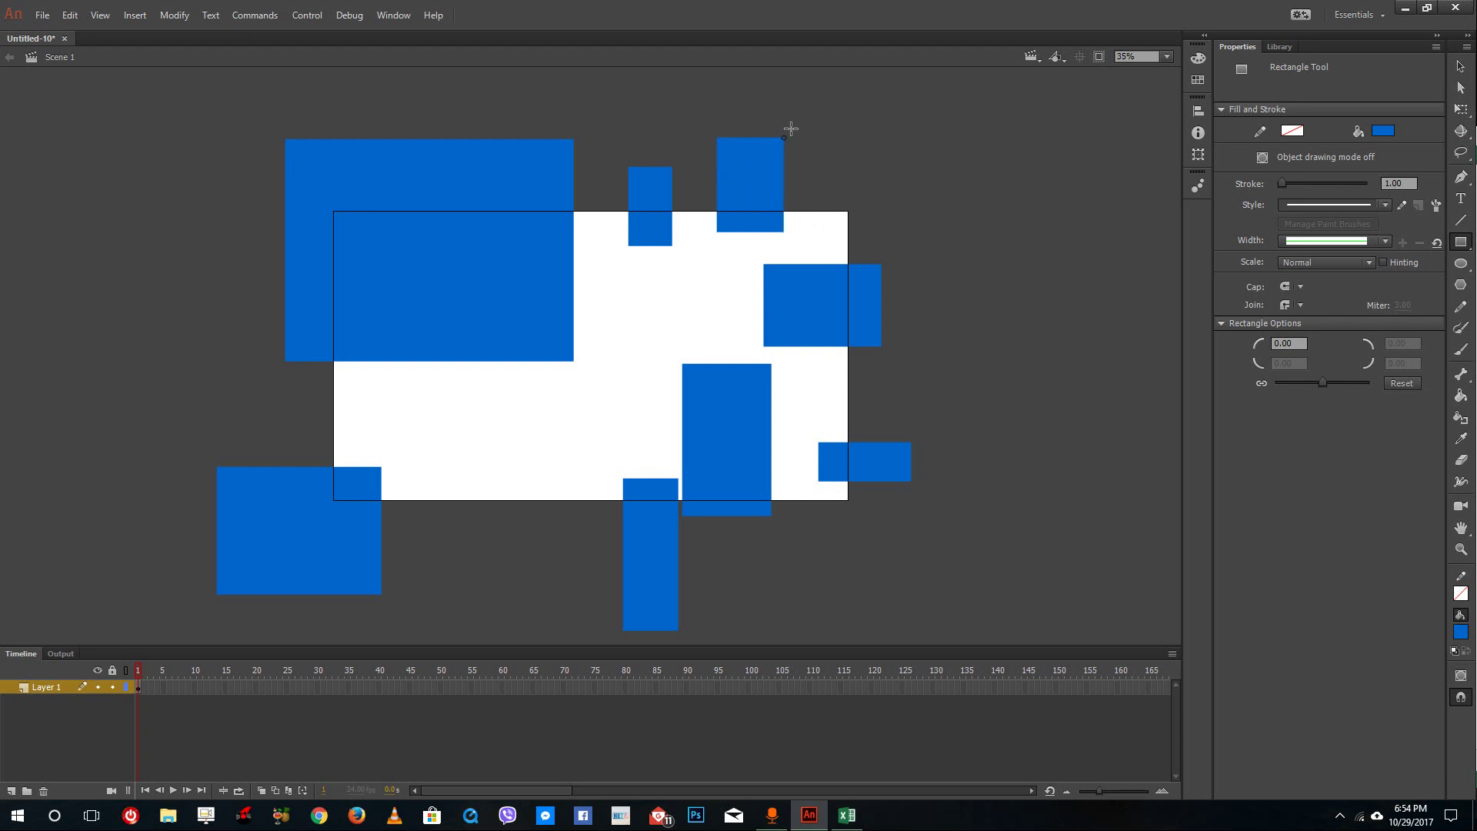
left_click_drag(969, 153, 1077, 260)
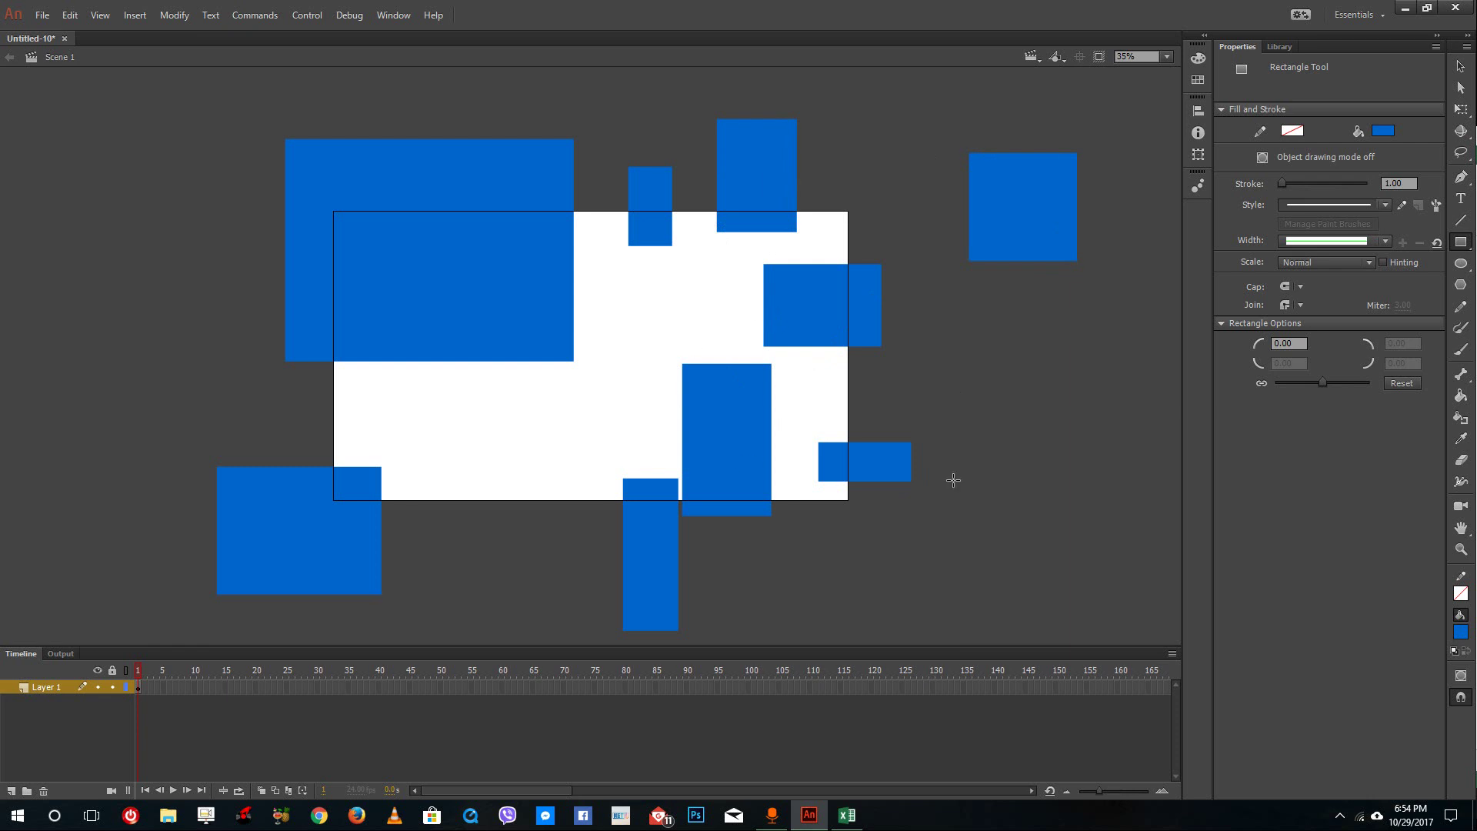
With clipping on, drag the two tall rectangles up and left, then turn clipping off.
left_click(1100, 58)
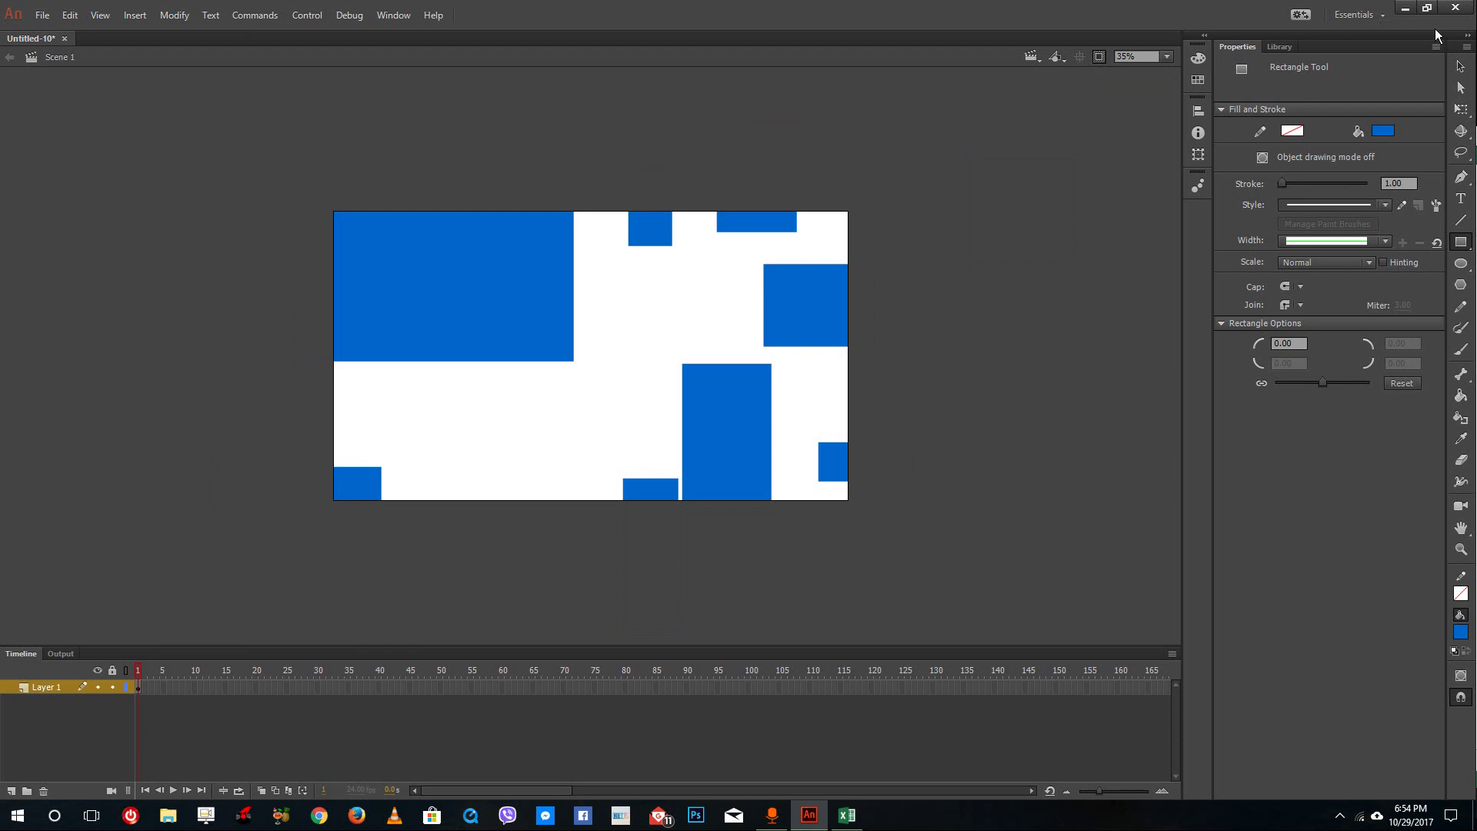
left_click(1460, 66)
left_click(740, 454)
left_click_drag(740, 459, 691, 389)
left_click_drag(649, 487, 533, 425)
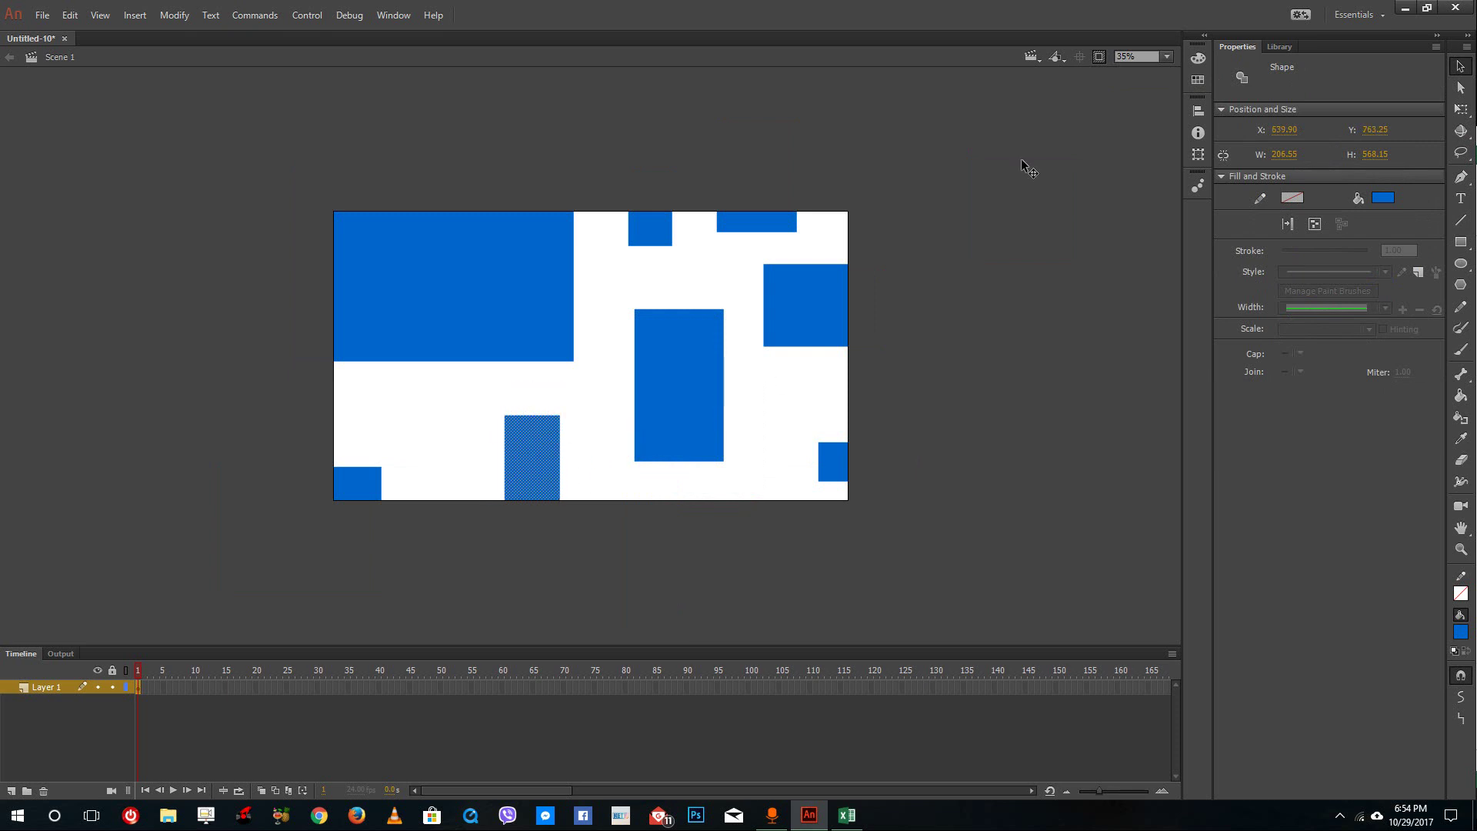
left_click(1098, 62)
left_click(1034, 316)
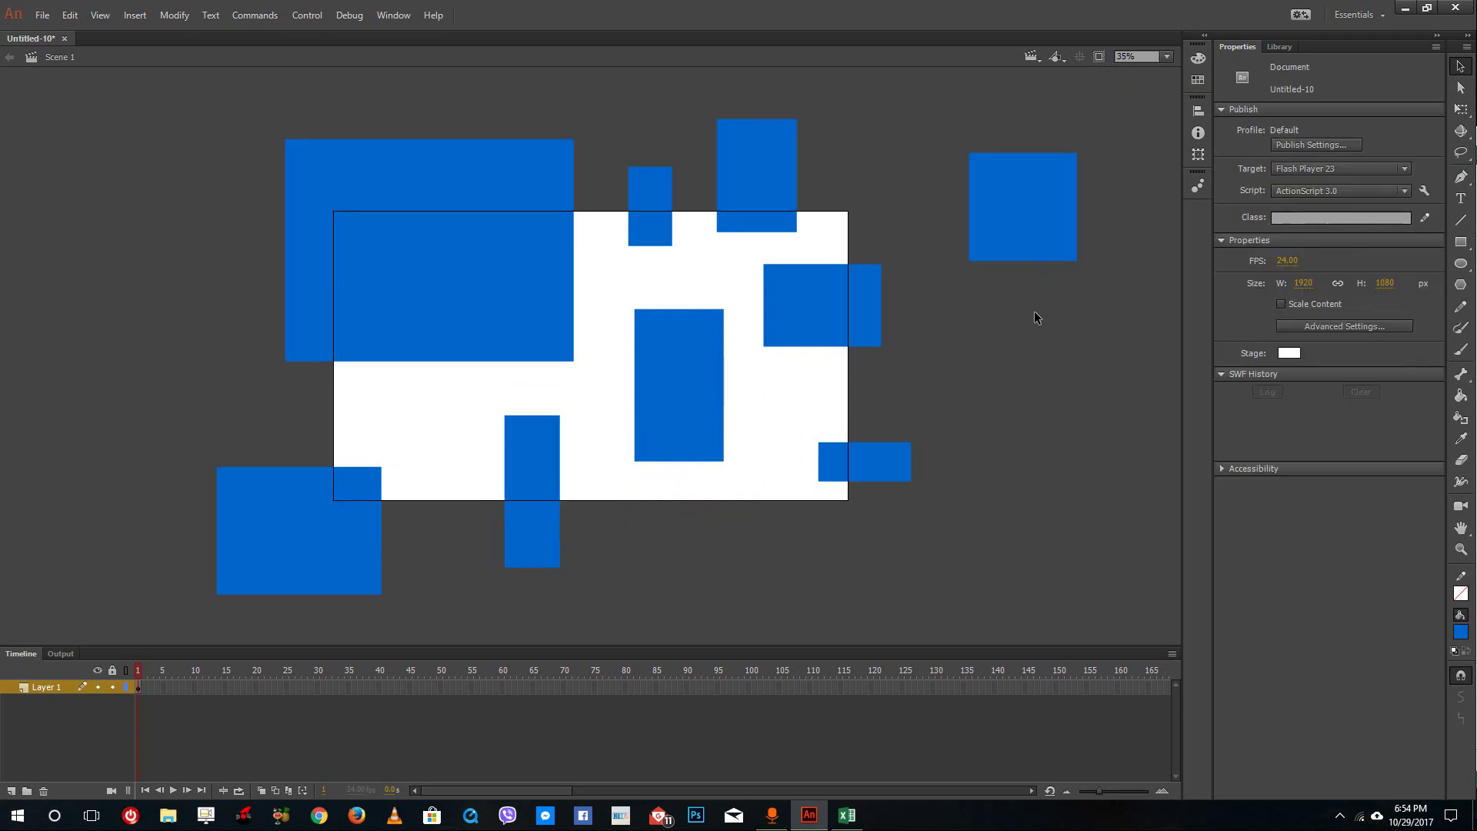